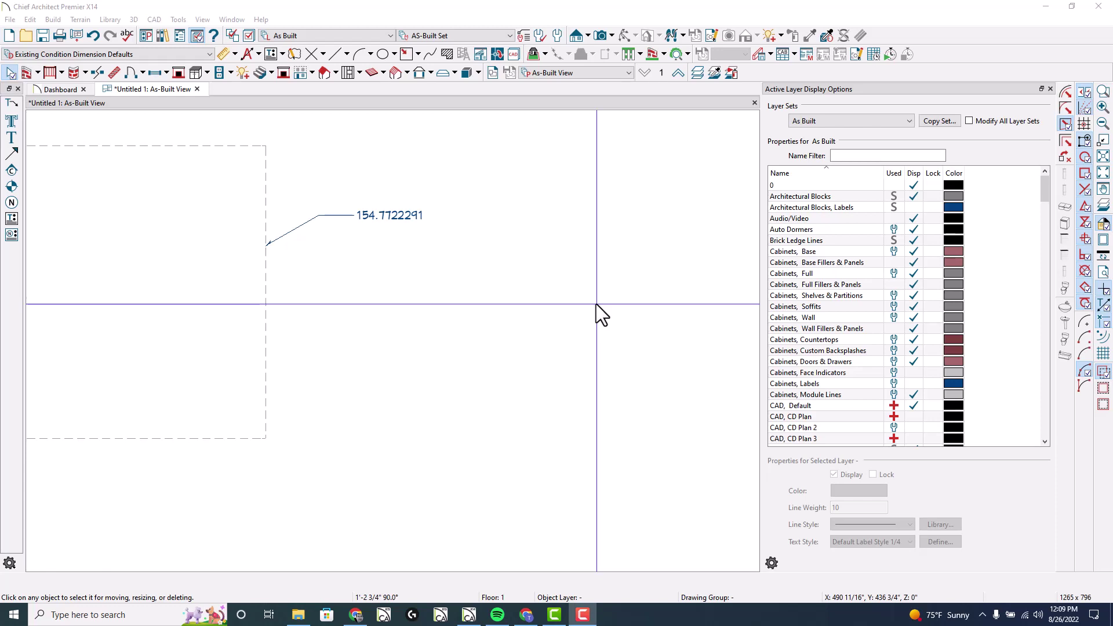
Draw a small rectangular solid box to the right of the dashed rectangle.
key("space")
scroll(493, 308, "down", 1)
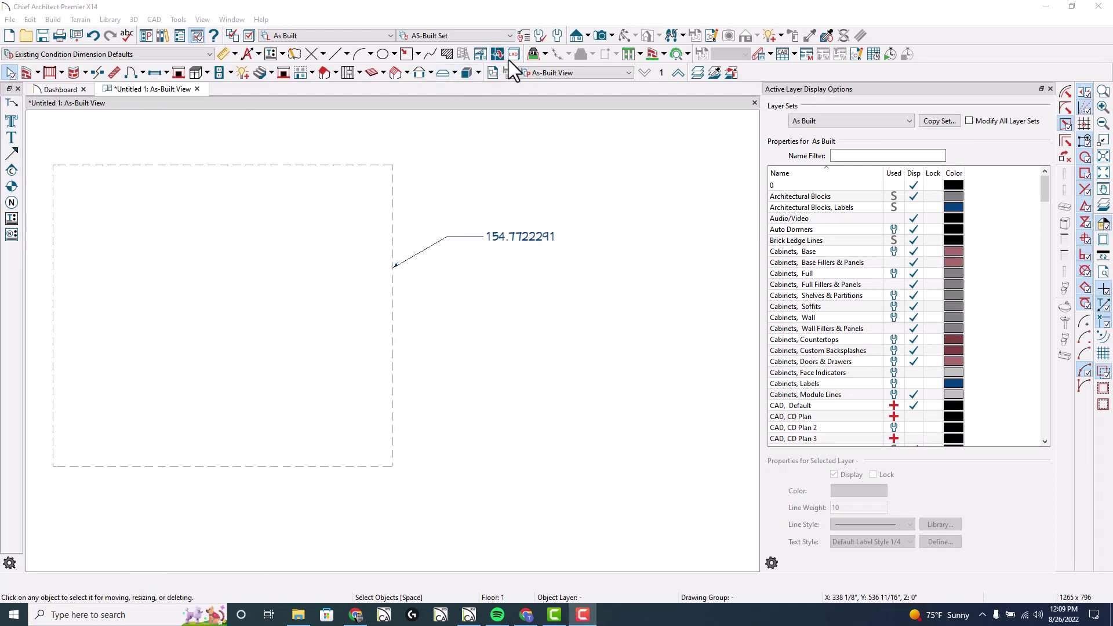
left_click(468, 73)
left_click_drag(430, 446, 602, 316)
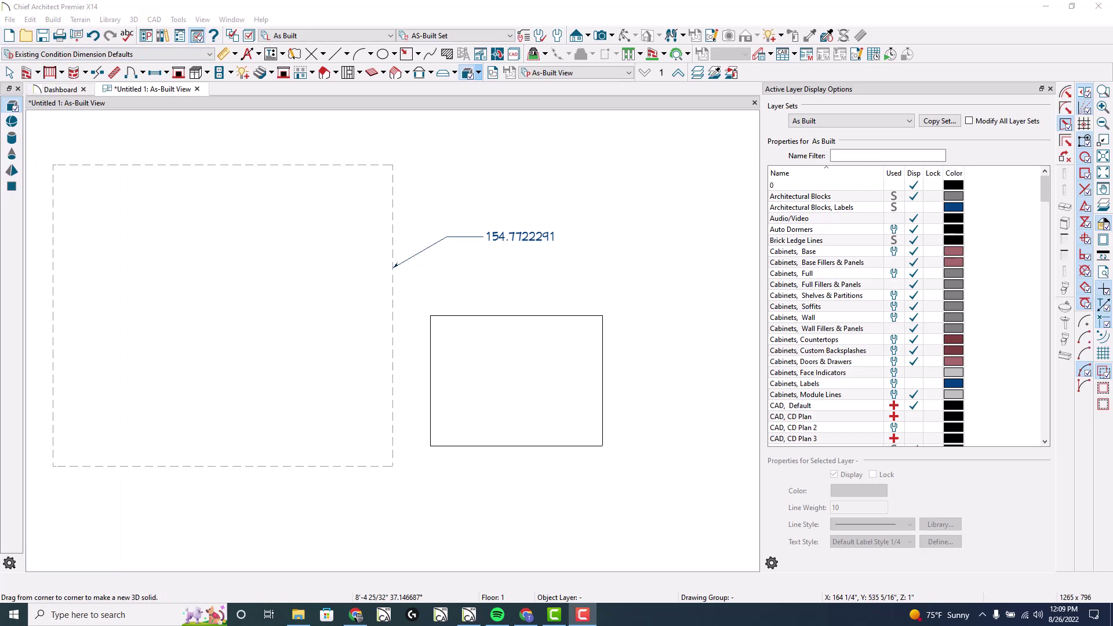
Add a leader line from the box with %area% text, labelling it 33.9526852.
left_click(283, 54)
left_click(296, 71)
left_click_drag(605, 359, 639, 341)
left_click(657, 341)
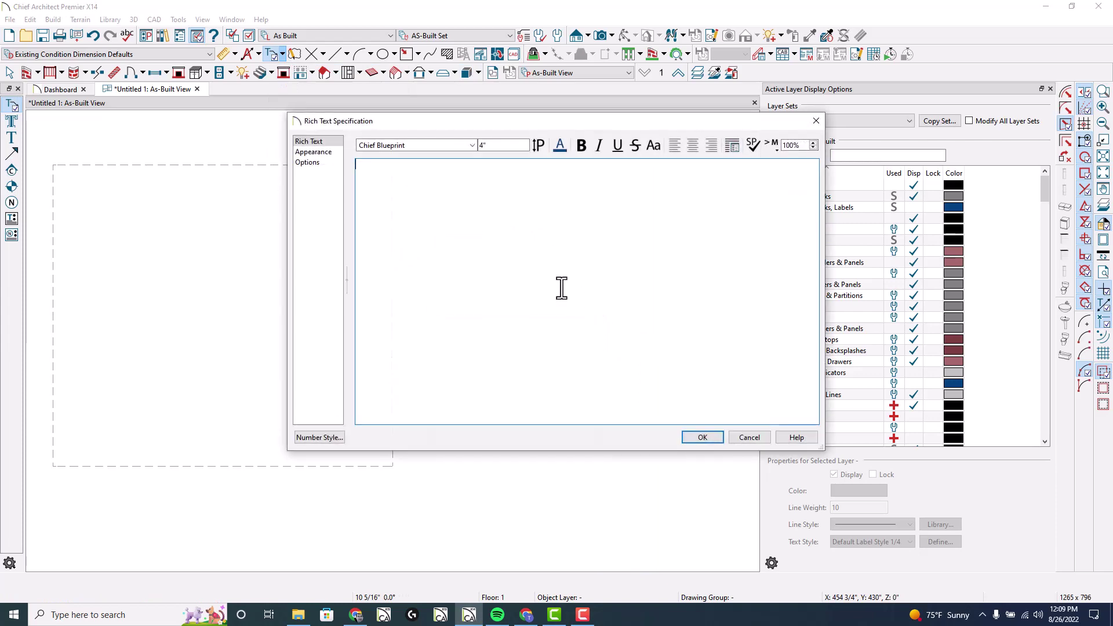
type("%area%")
key("Return")
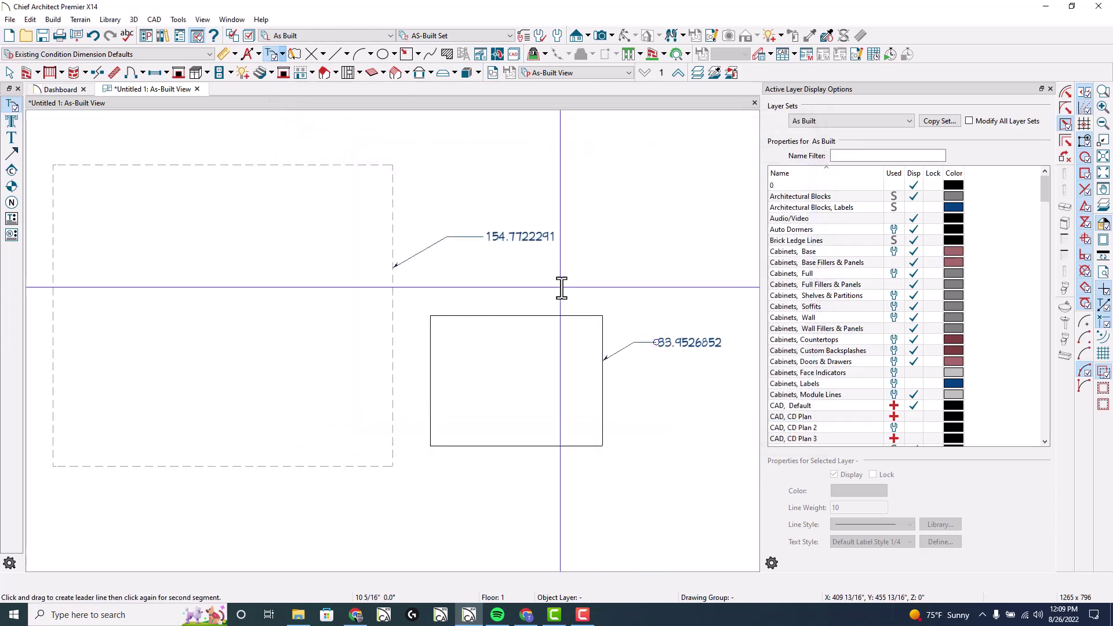
scroll(432, 302, "down", 1)
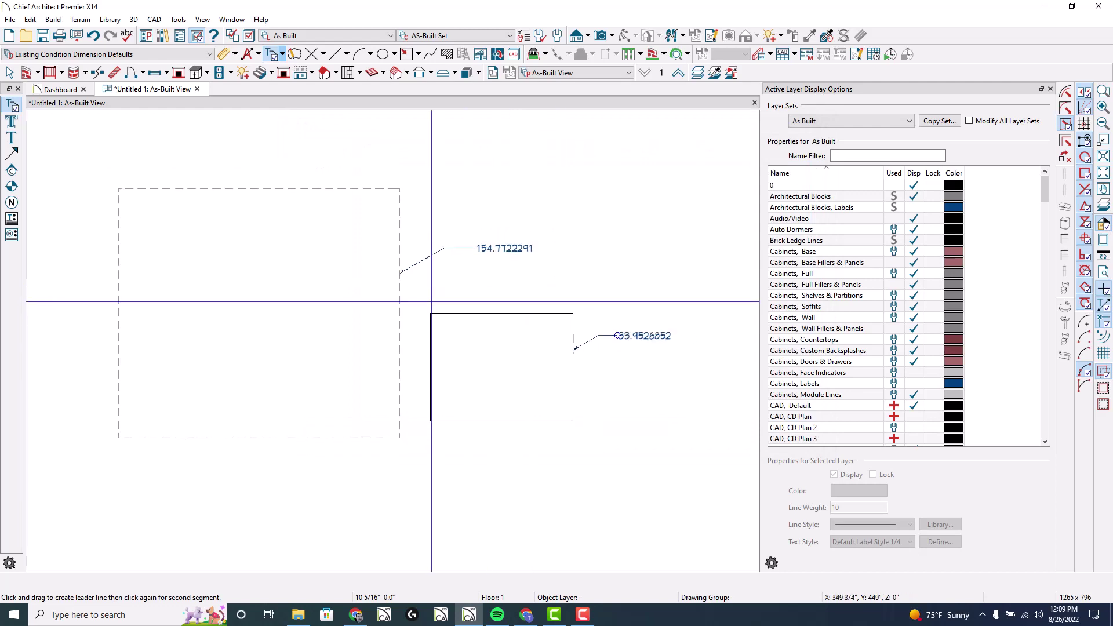
key("space")
Select the dashed rectangle, the small box and its area label in turn, then deselect.
left_click(413, 309)
left_click(464, 318)
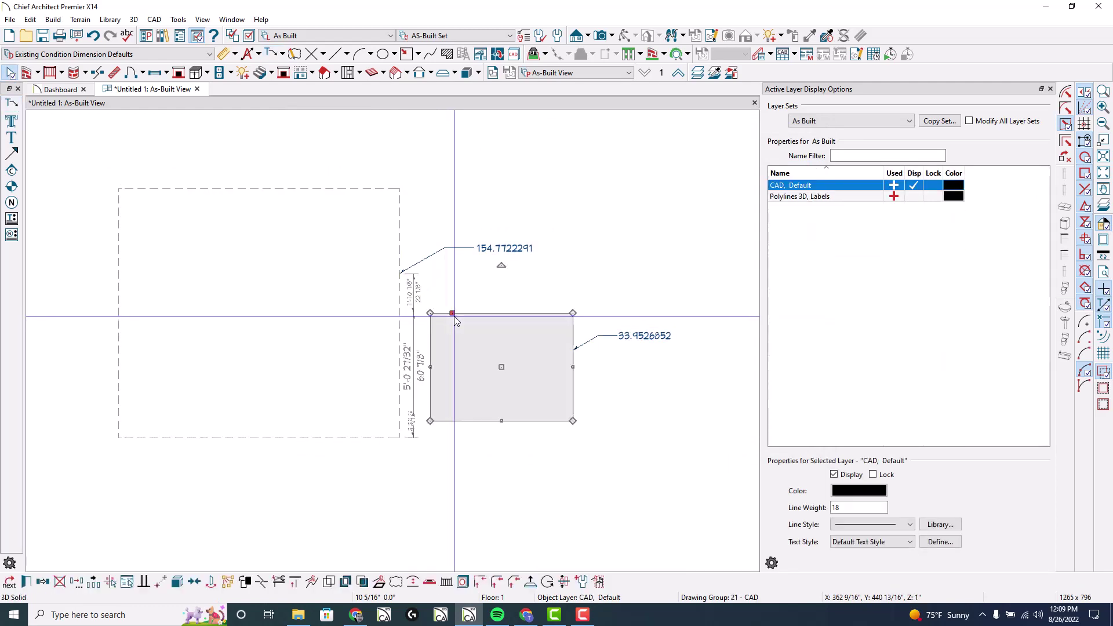
left_click(634, 336)
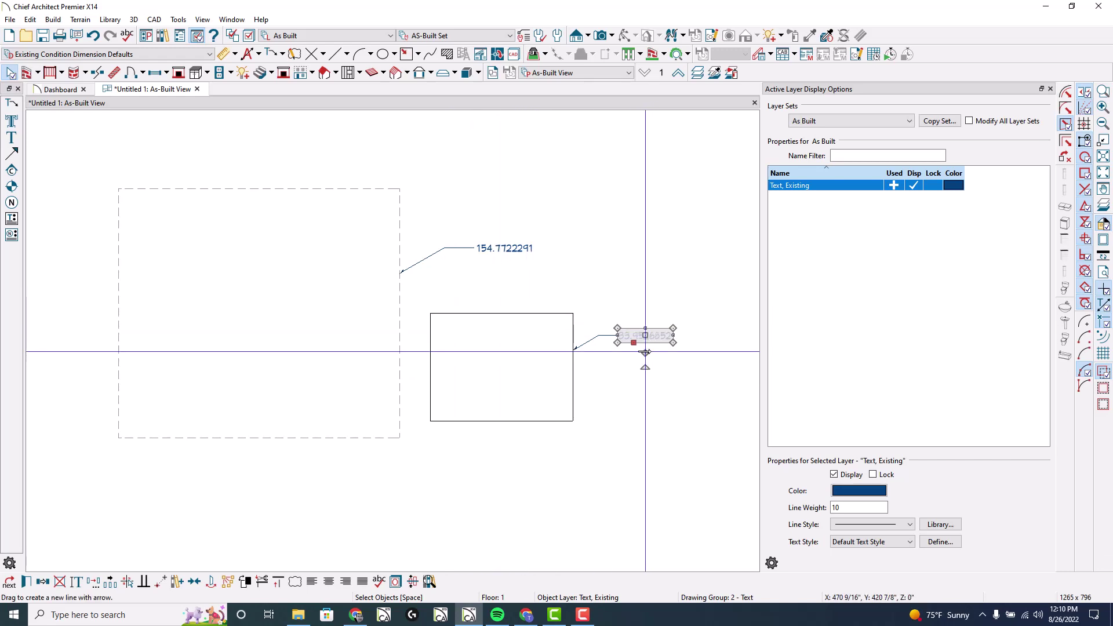
left_click(675, 365)
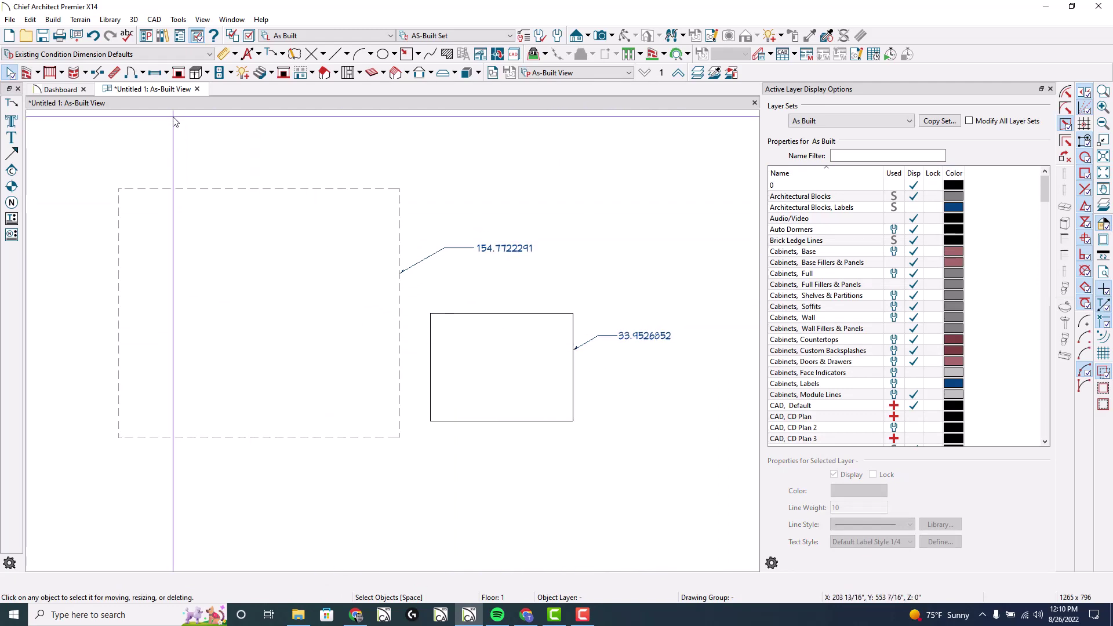
Open Text Macro Management from the CAD menu and select area_round to view its area.round error.
left_click(178, 20)
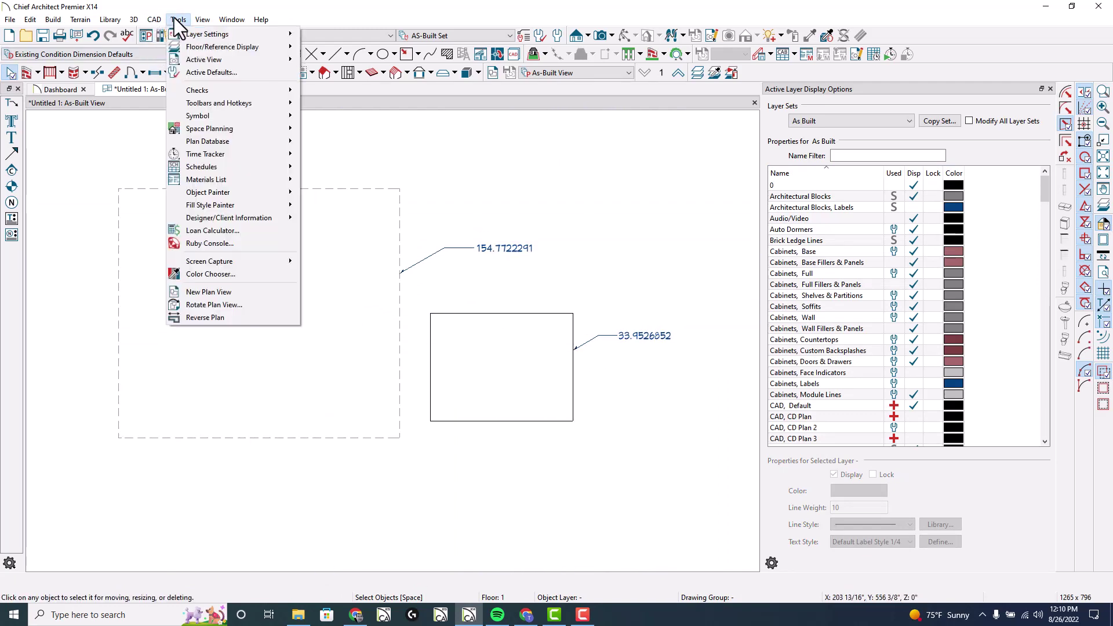
mouse_move(148, 16)
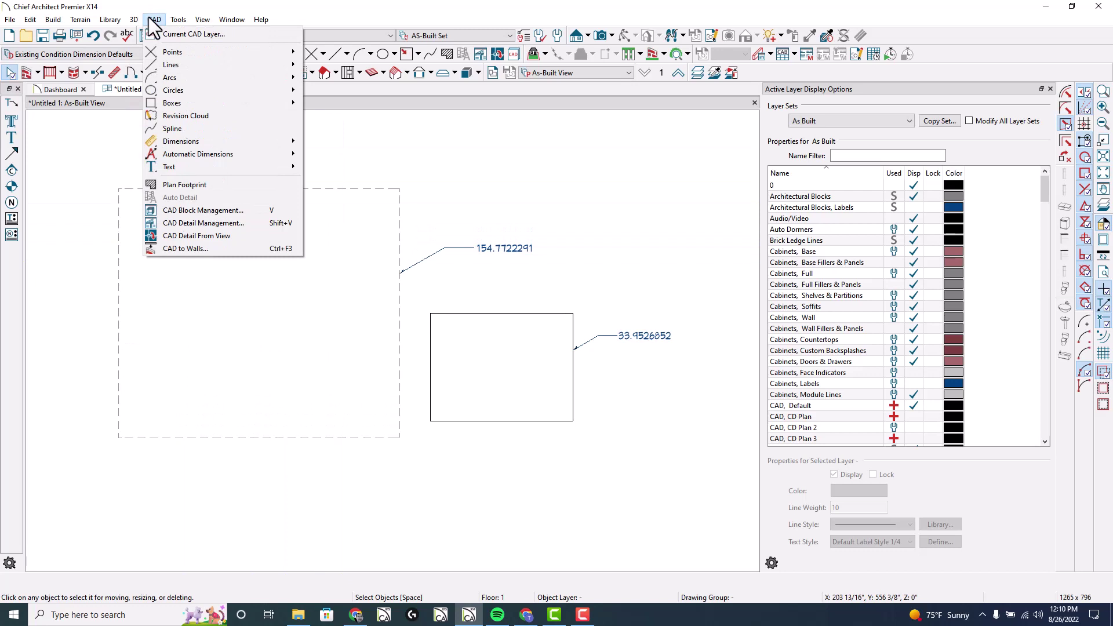
mouse_move(183, 165)
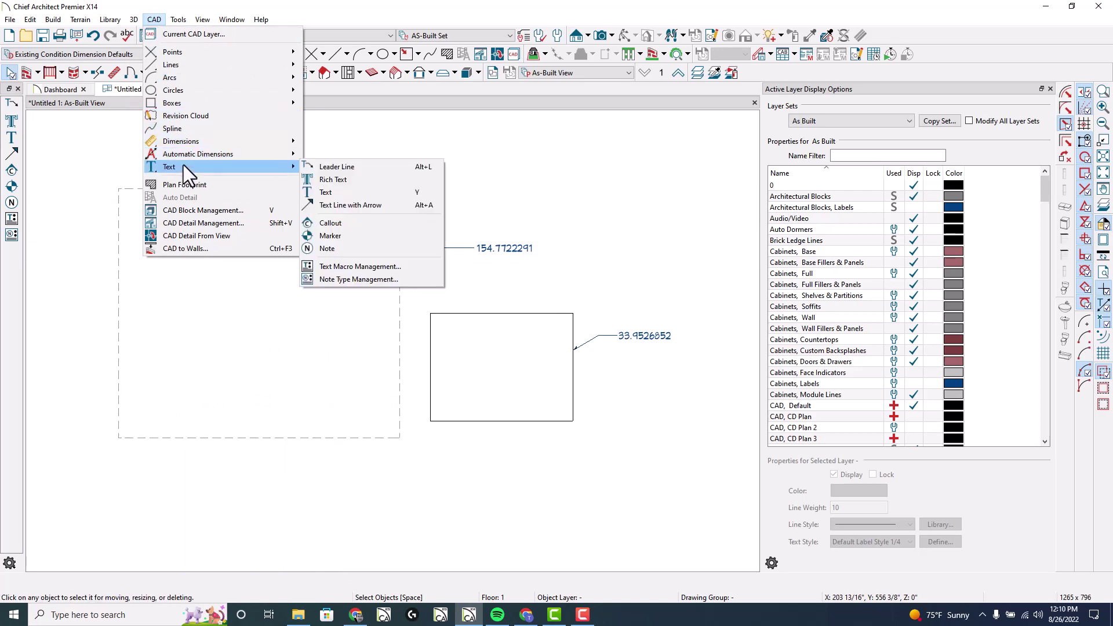
left_click(358, 267)
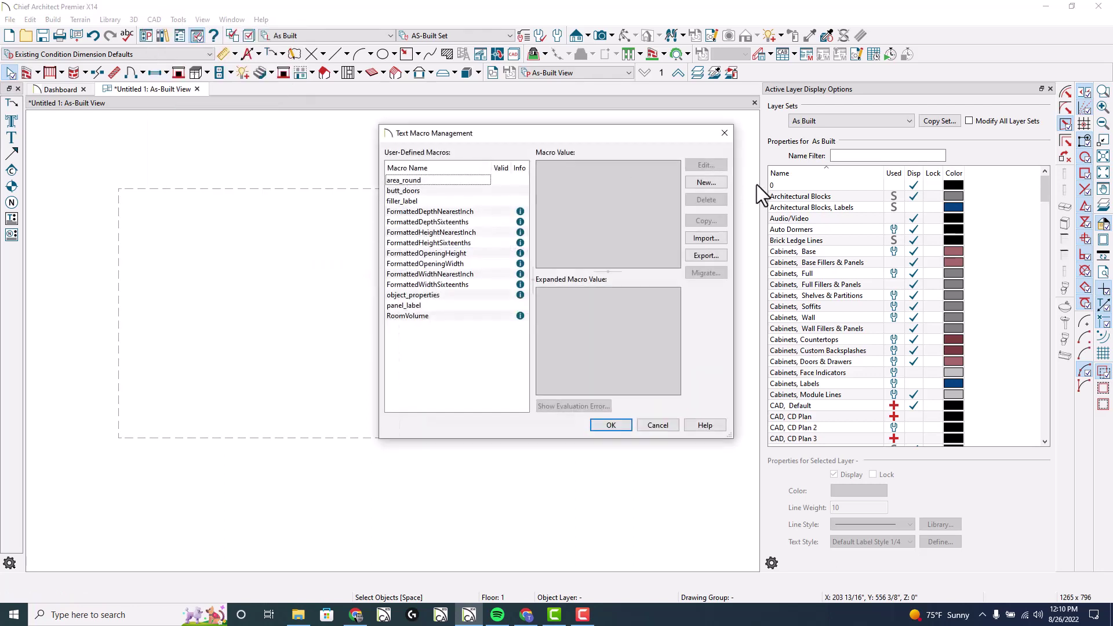
left_click(724, 184)
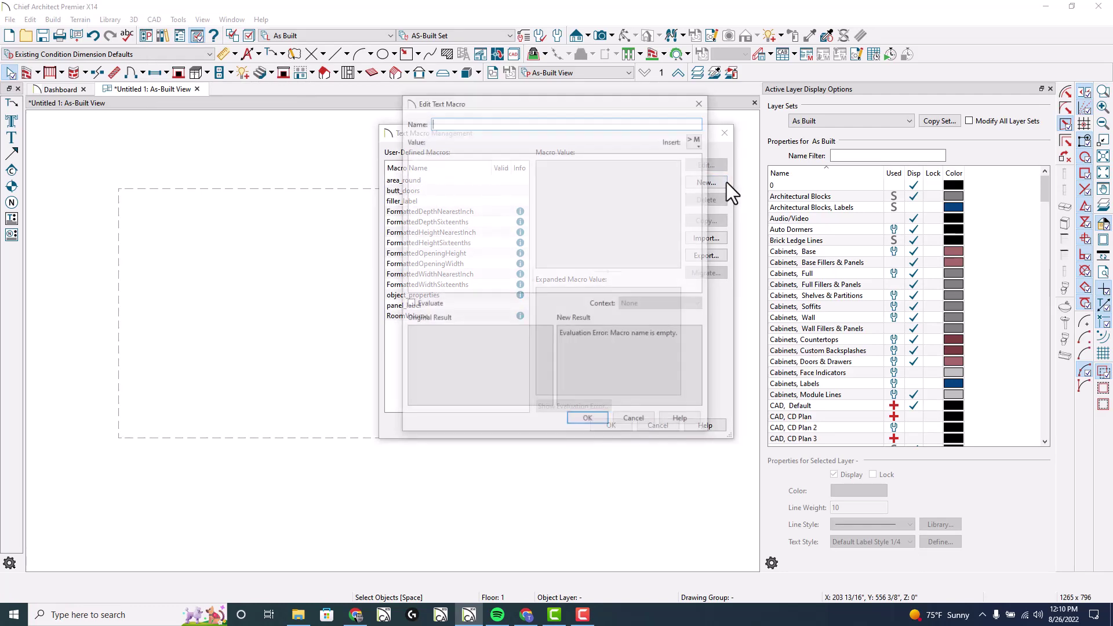
left_click(638, 422)
left_click(406, 181)
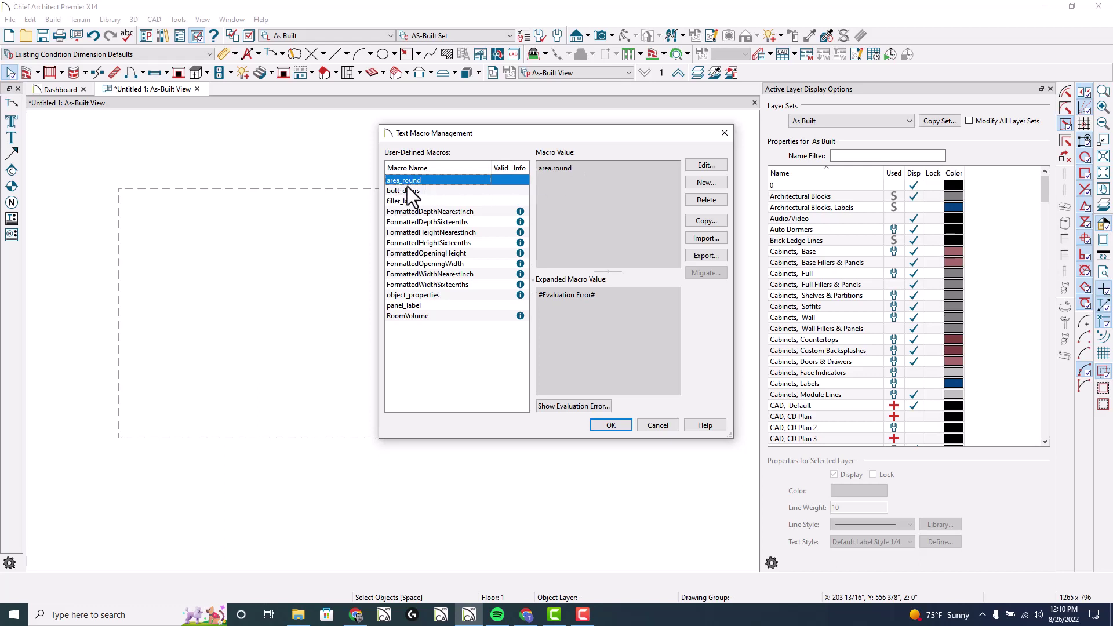
Edit area_round and inspect its area.round value against the Original and New Result panes.
left_click(706, 166)
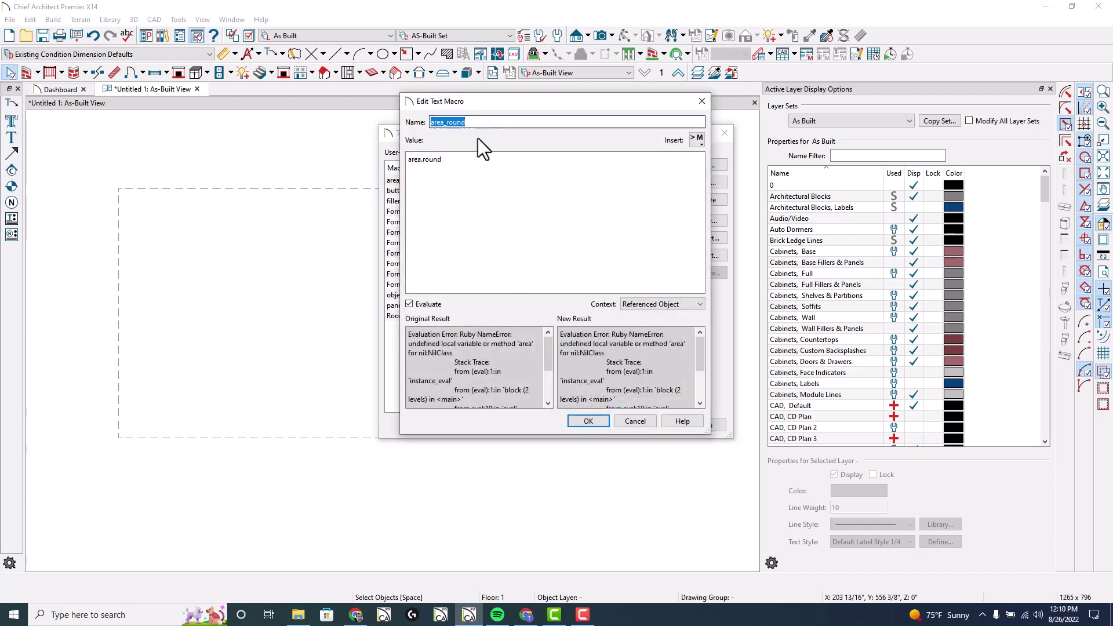
left_click(457, 168)
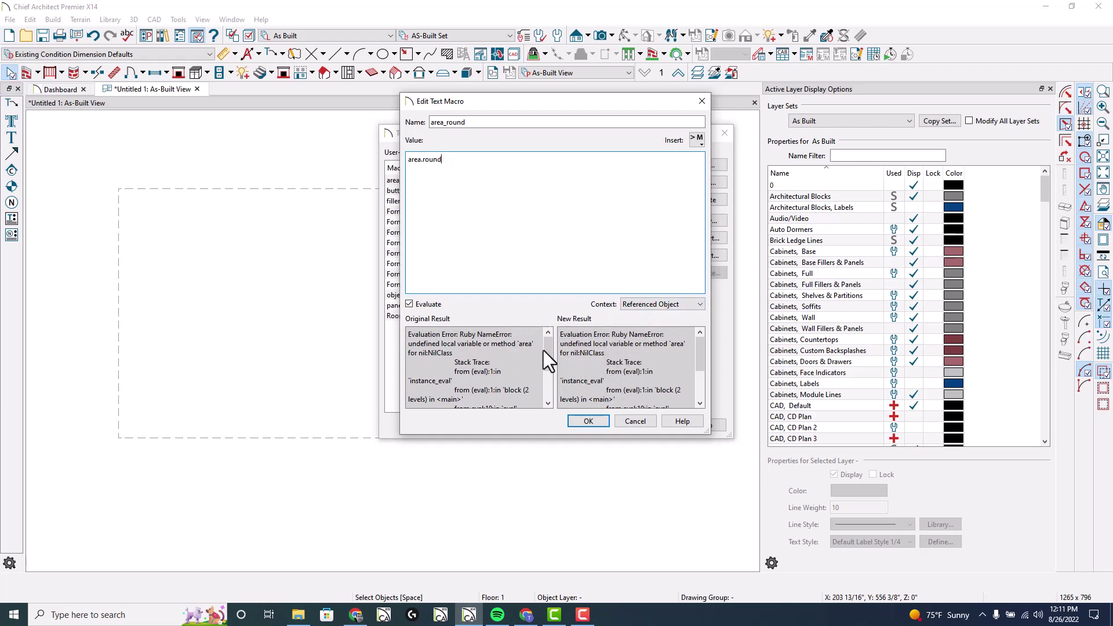
scroll(599, 351, "down", 1)
scroll(599, 351, "up", 1)
scroll(493, 348, "down", 1)
scroll(492, 348, "up", 1)
scroll(601, 357, "down", 1)
scroll(601, 358, "up", 1)
scroll(601, 357, "down", 2)
scroll(601, 358, "up", 2)
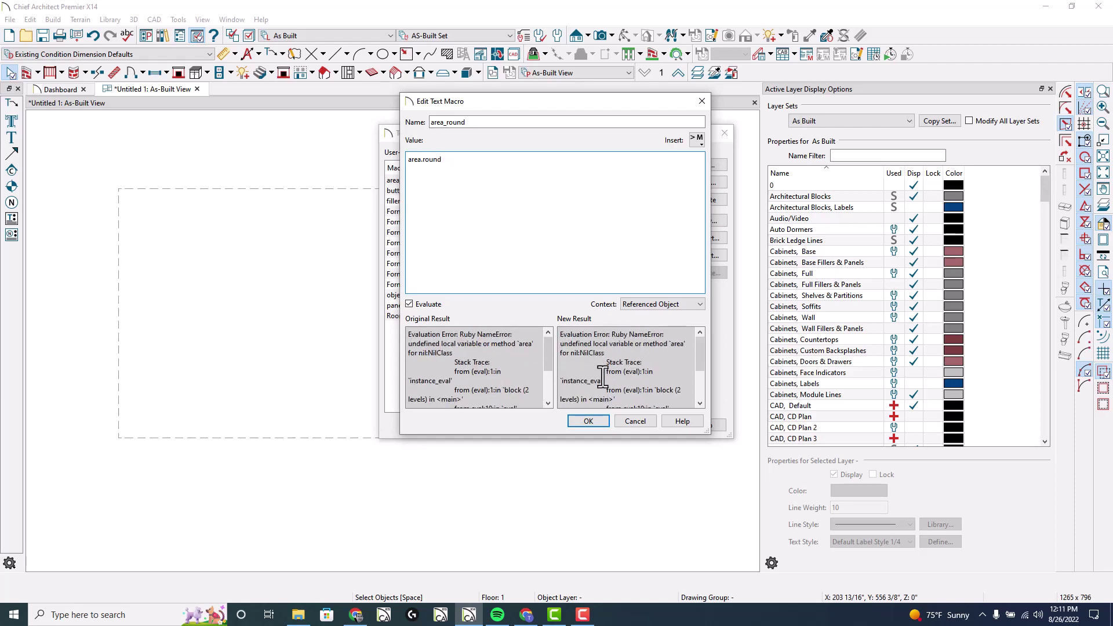
Close both macro dialogs, select the dashed rectangle, and reopen Text Macro Management on area_round.
left_click(592, 421)
left_click(610, 426)
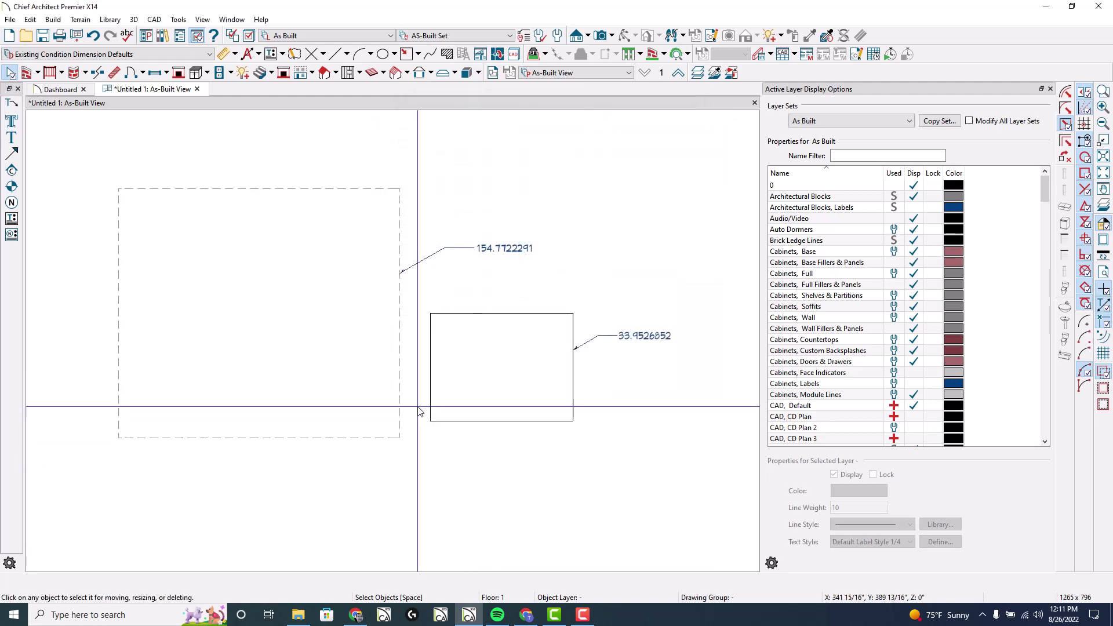
left_click(402, 383)
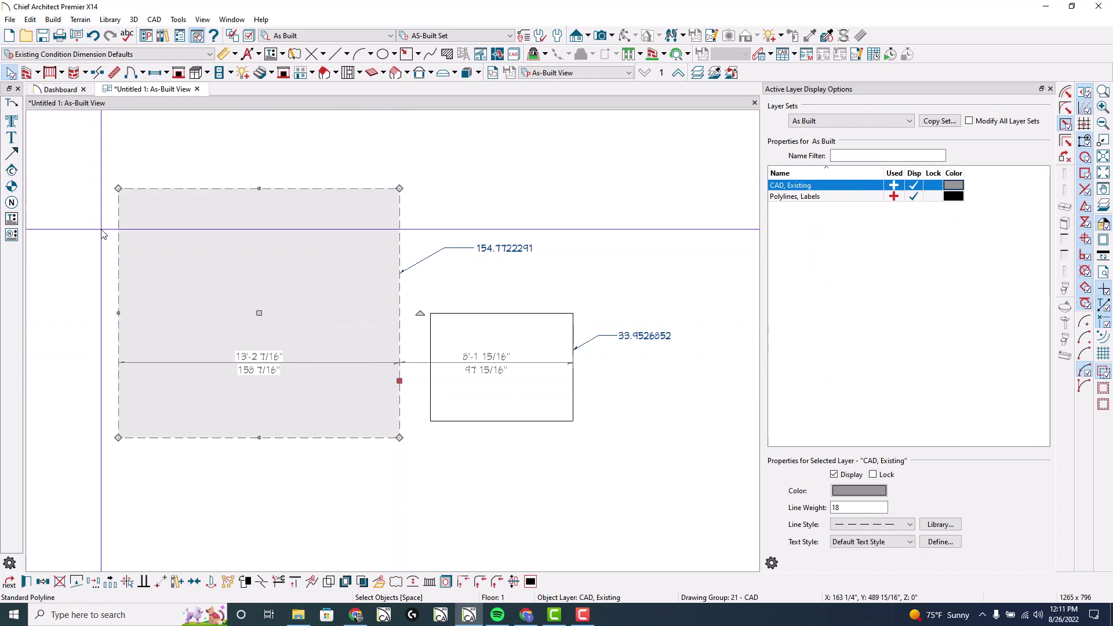
left_click(11, 219)
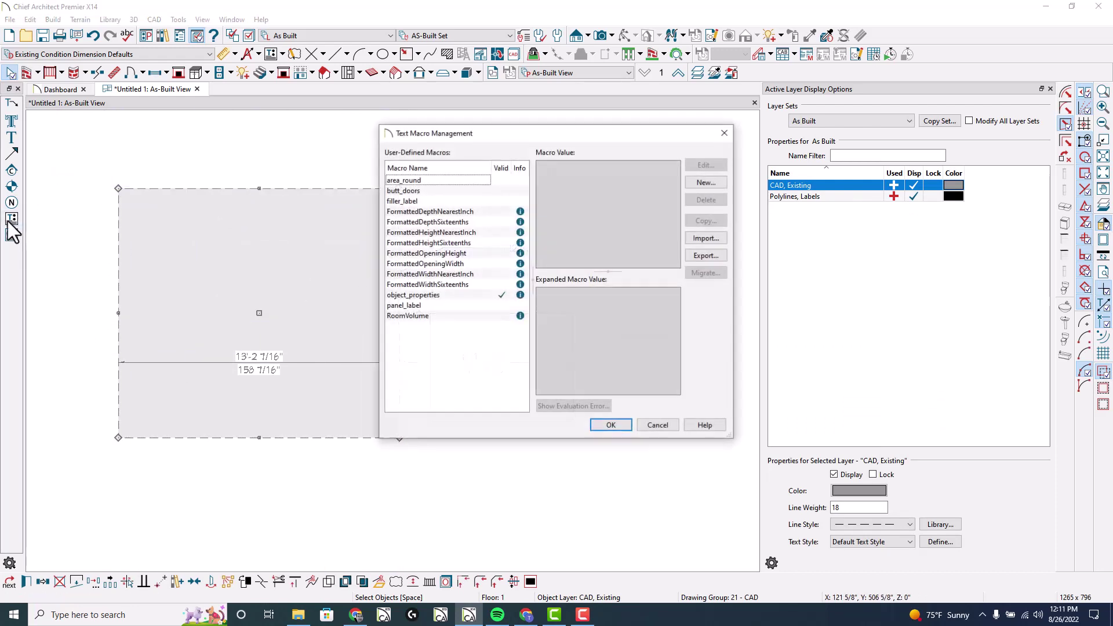
left_click(434, 184)
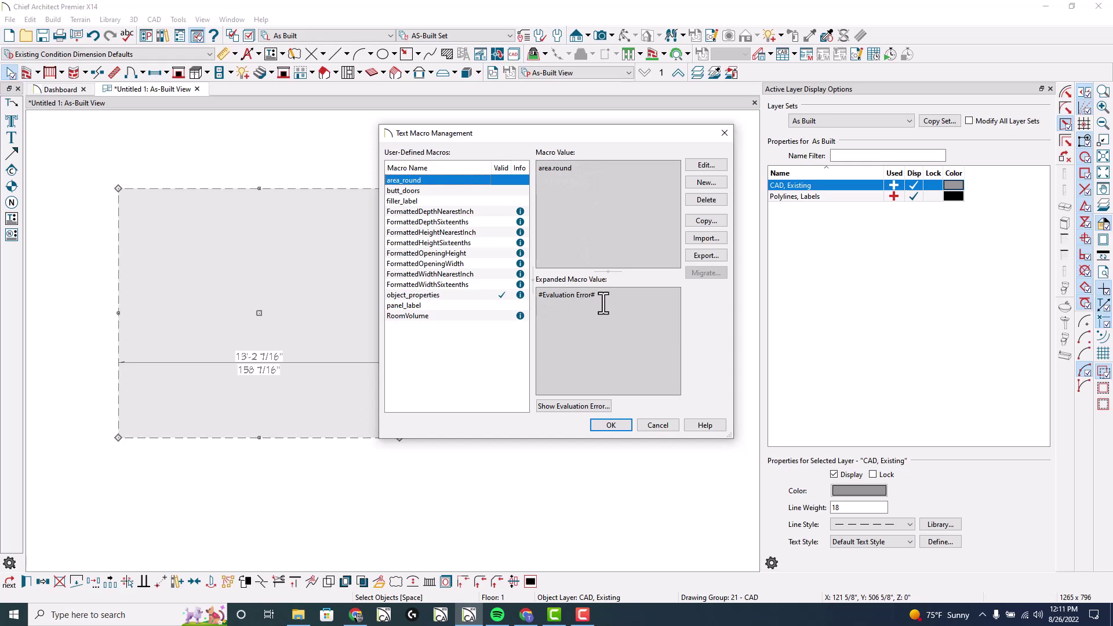
left_click_drag(500, 138, 529, 192)
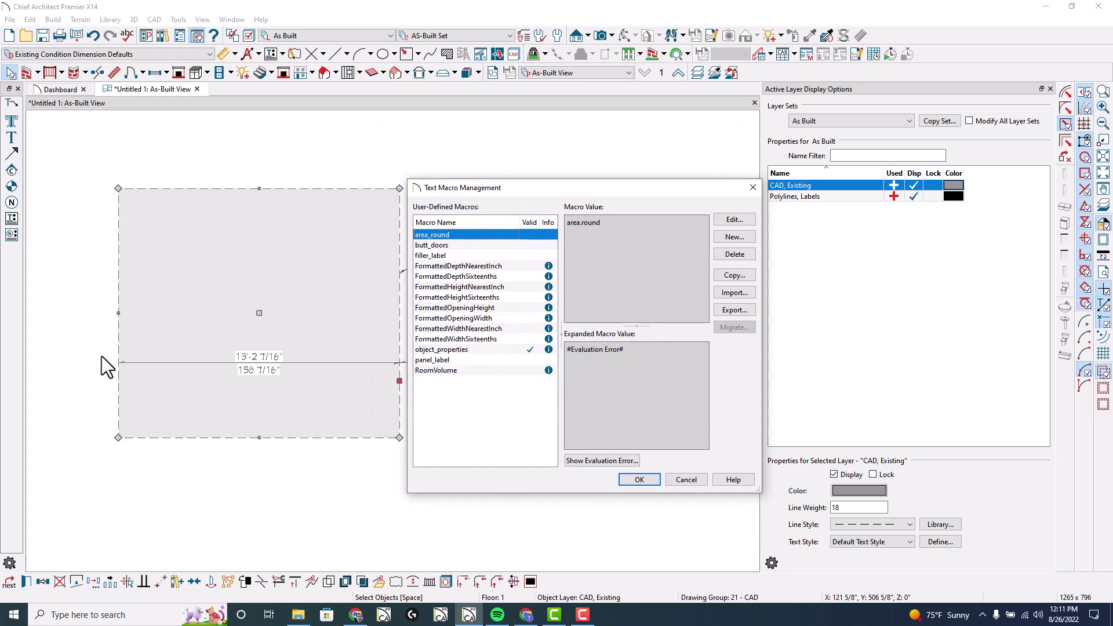
Set area_round's context to Owner Object so it returns 155, then move the dialog aside.
left_click(733, 221)
left_click(650, 304)
left_click(650, 326)
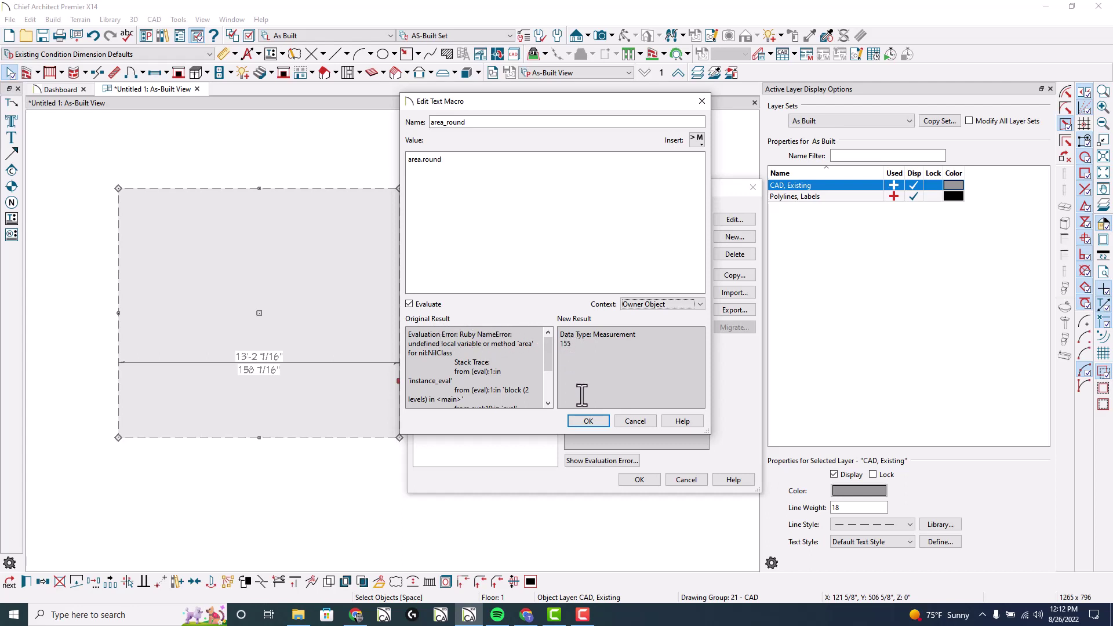
left_click(588, 422)
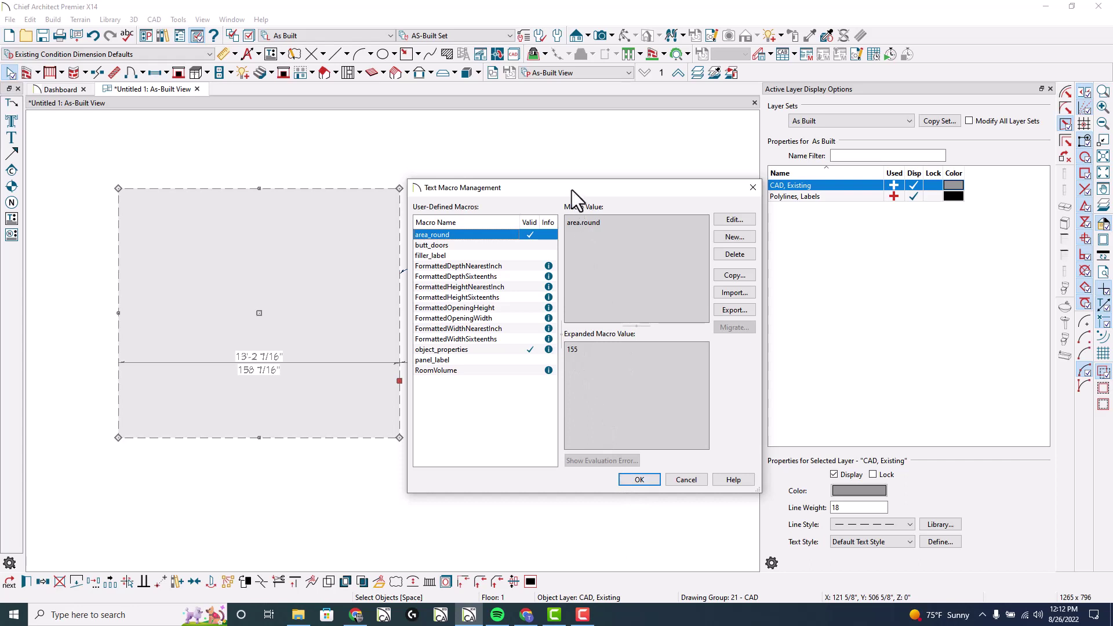
left_click_drag(571, 190, 603, 302)
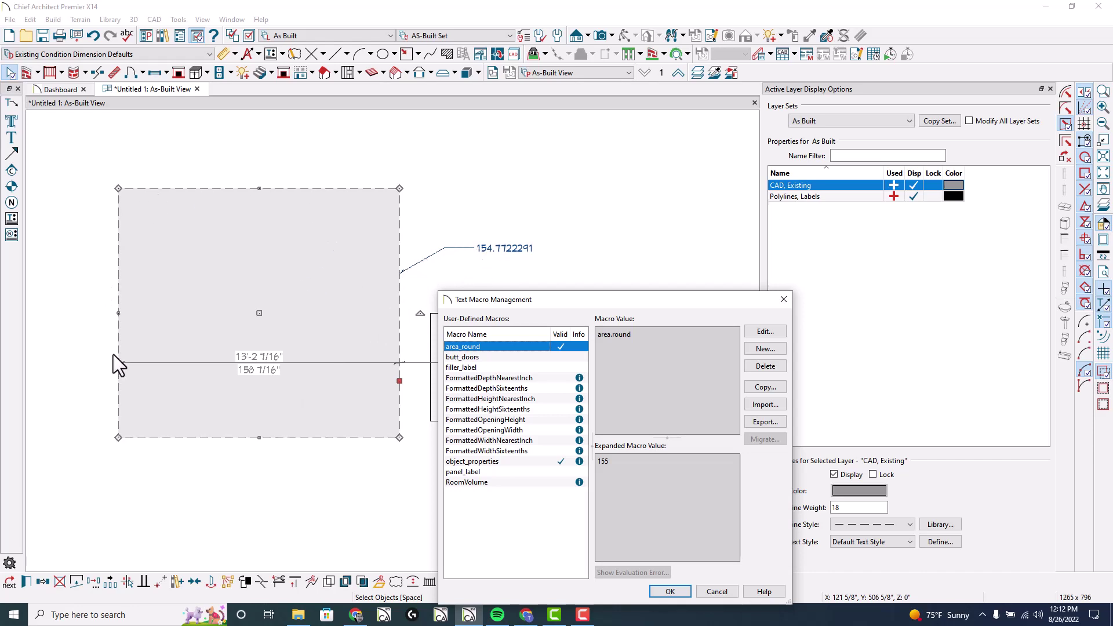
Switch area_round's context back to Referenced Object, save it, and close the macro manager.
left_click(771, 331)
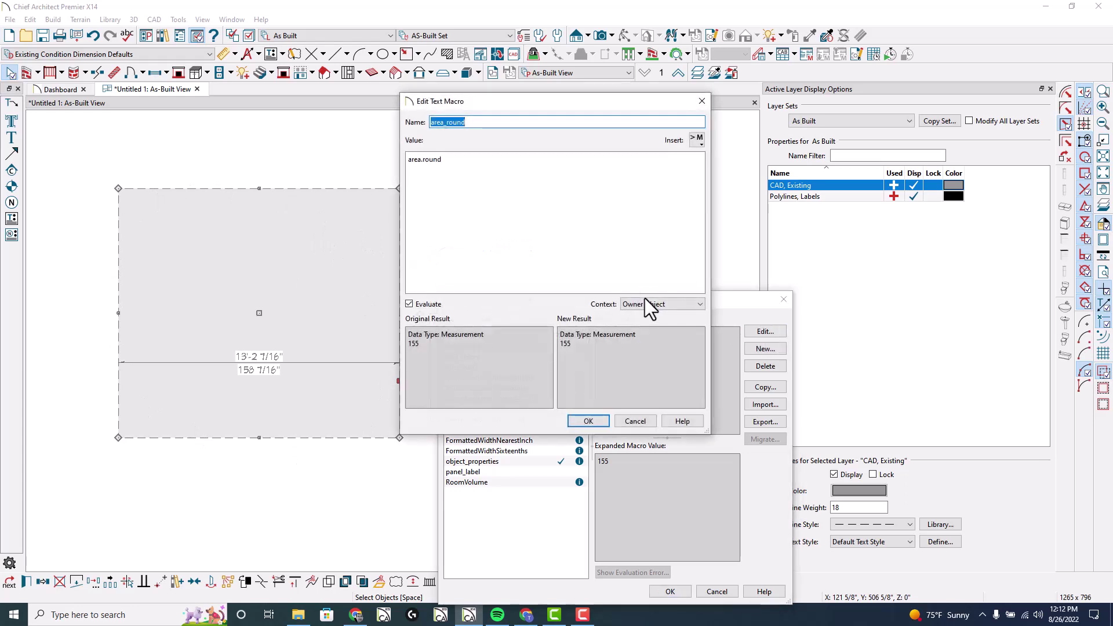
left_click(645, 301)
left_click(649, 335)
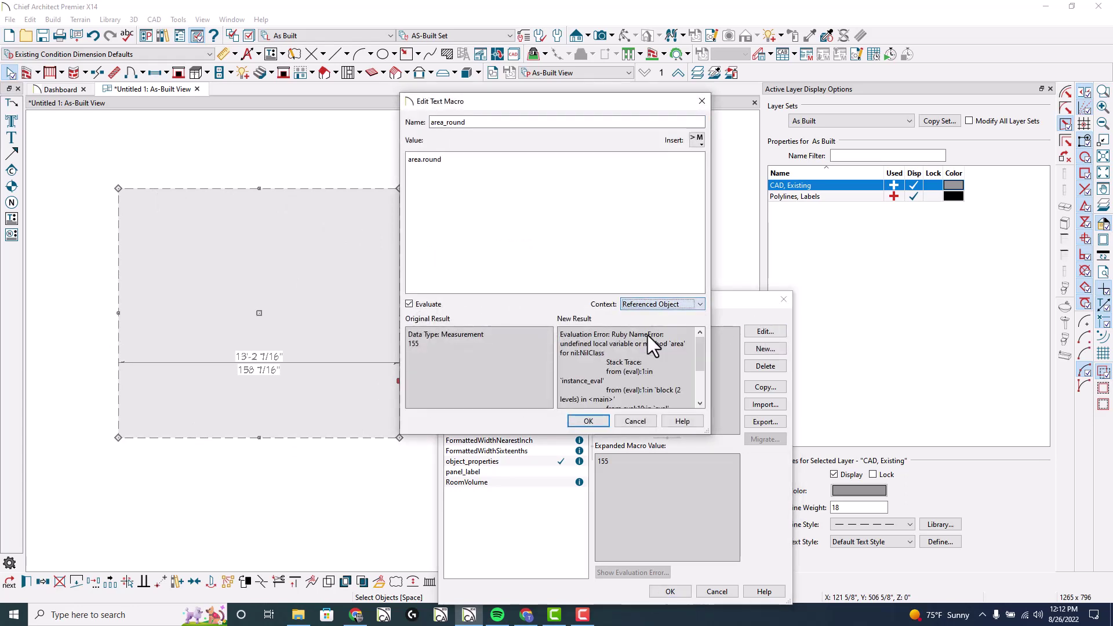
left_click(591, 420)
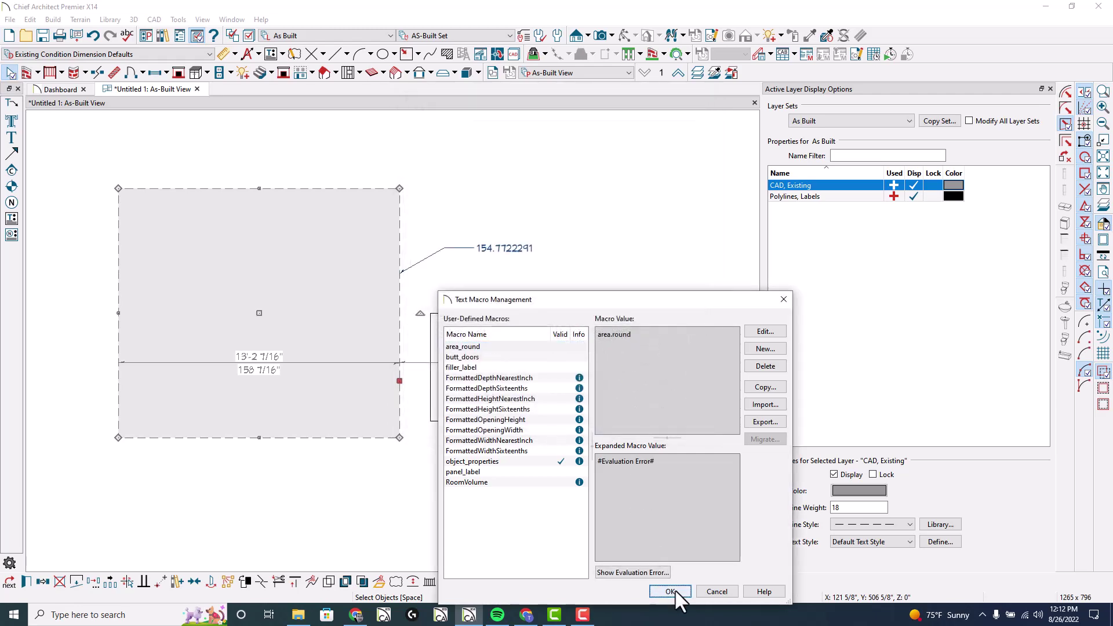
left_click(673, 592)
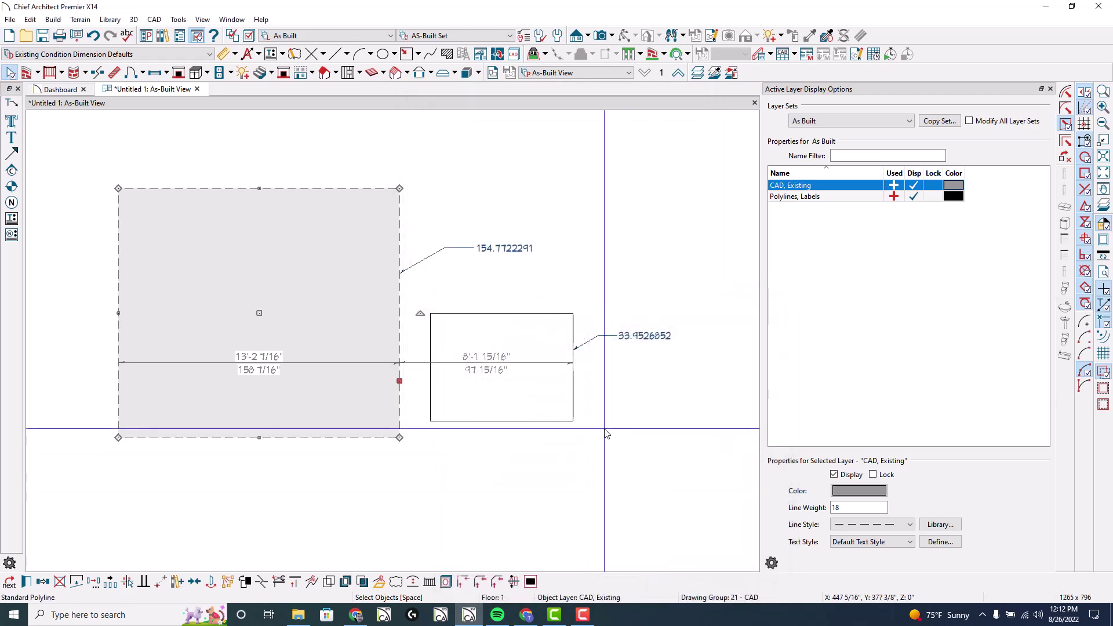
Add a 'Rounded area: %area_round%' line below the raw area in the large rectangle's label.
double_click(520, 256)
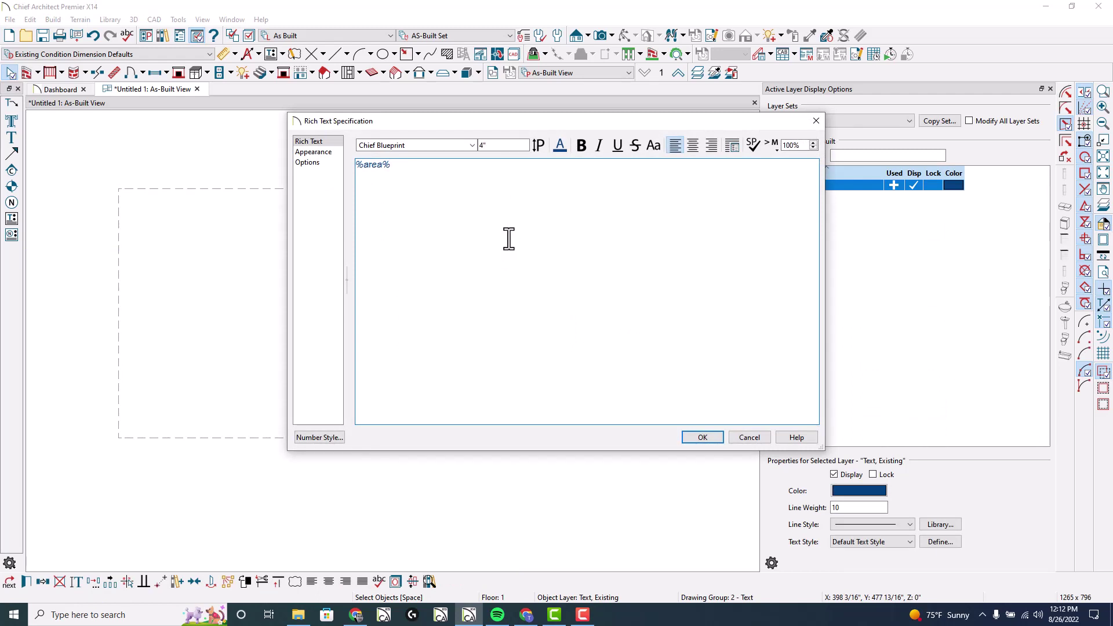
key("Return")
type("Rounded area: %")
left_click(771, 145)
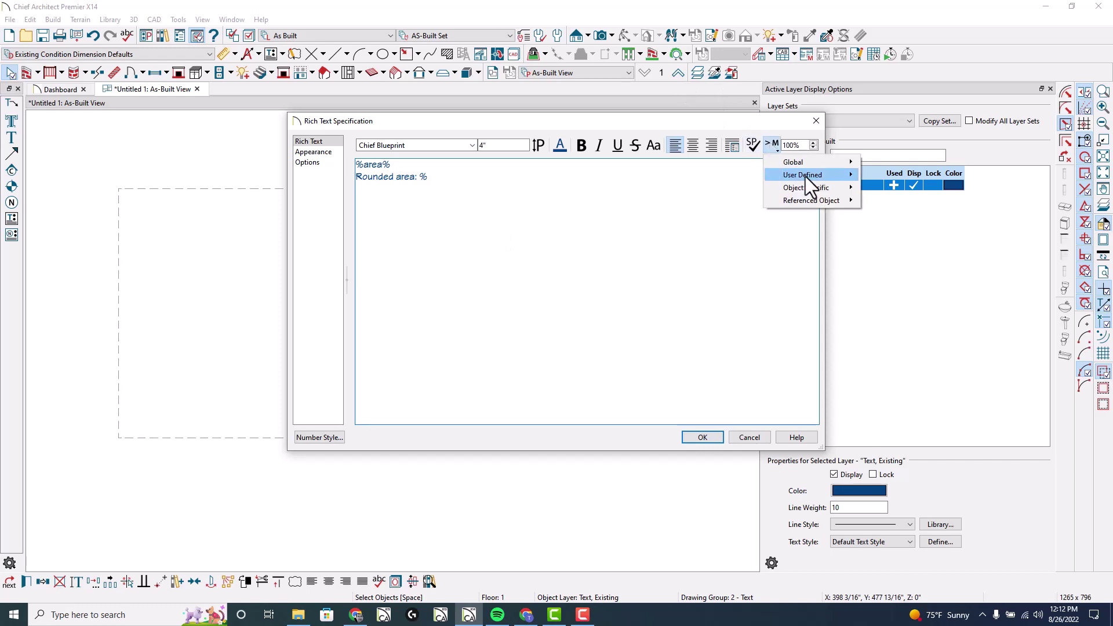
mouse_move(806, 176)
left_click(917, 171)
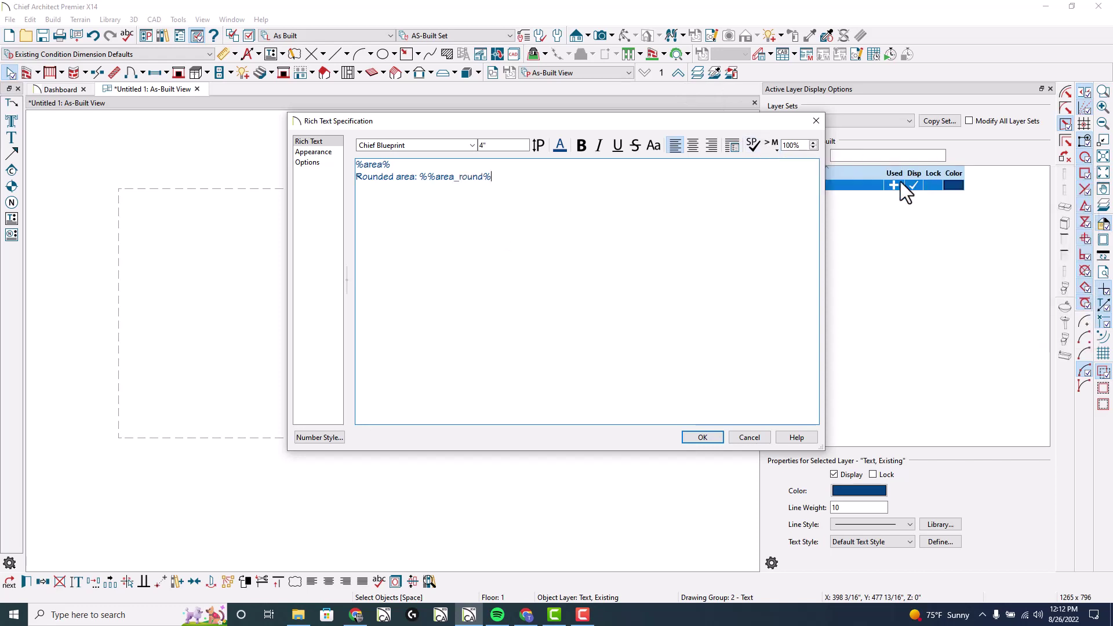
left_click(430, 180)
key("BackSpace")
left_click(704, 437)
scroll(535, 268, "up", 1)
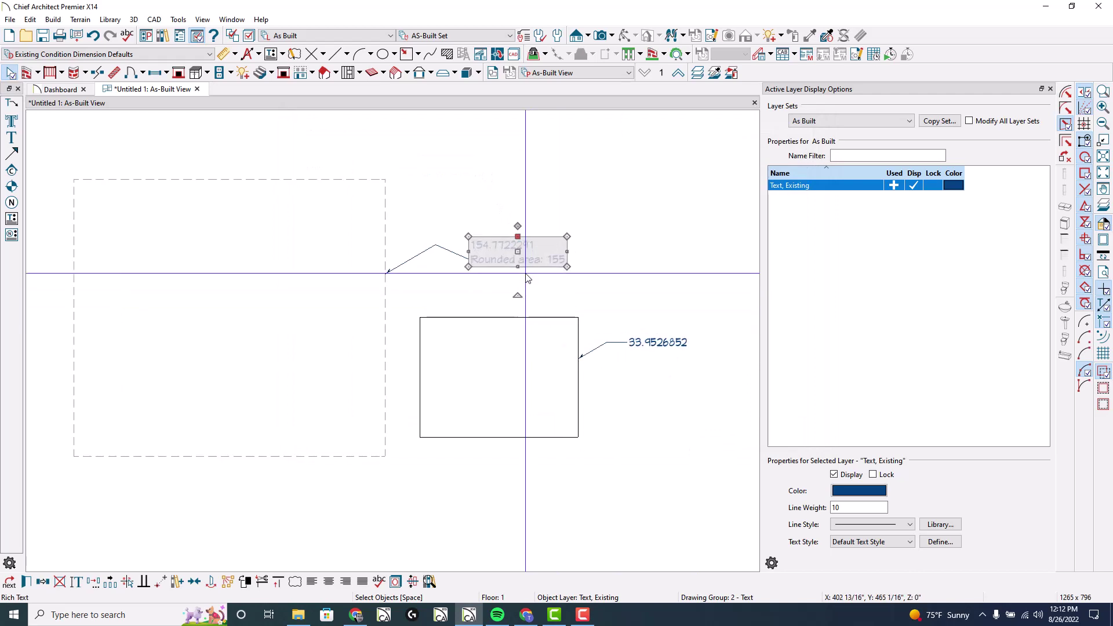
double_click(535, 266)
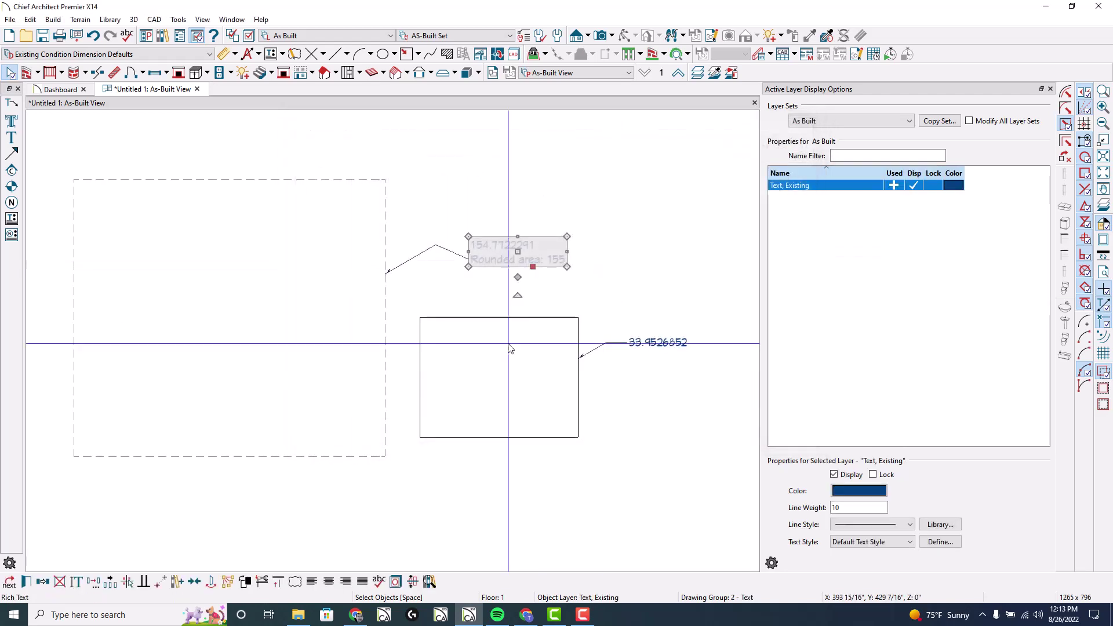
Check the dashed rectangle's exact area of 154.77 sq ft in its specification.
left_click(699, 437)
left_click(271, 188)
double_click(271, 187)
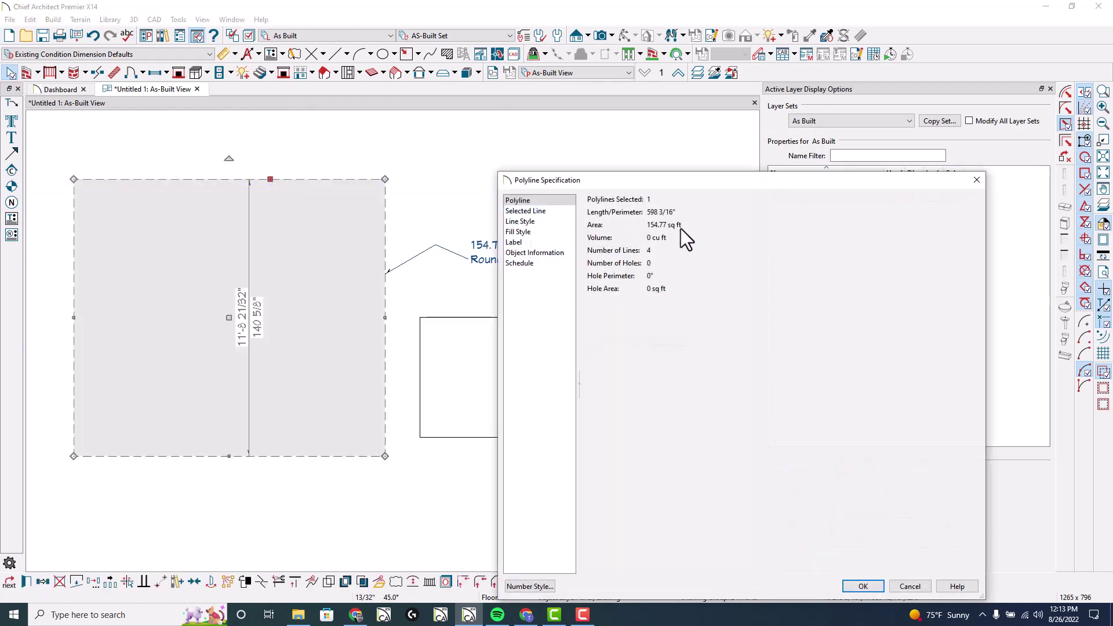
key("Escape")
Append ' sf' after the rounded area macro in the large label.
left_click(510, 250)
double_click(510, 250)
left_click(599, 197)
type("sf")
key("Return")
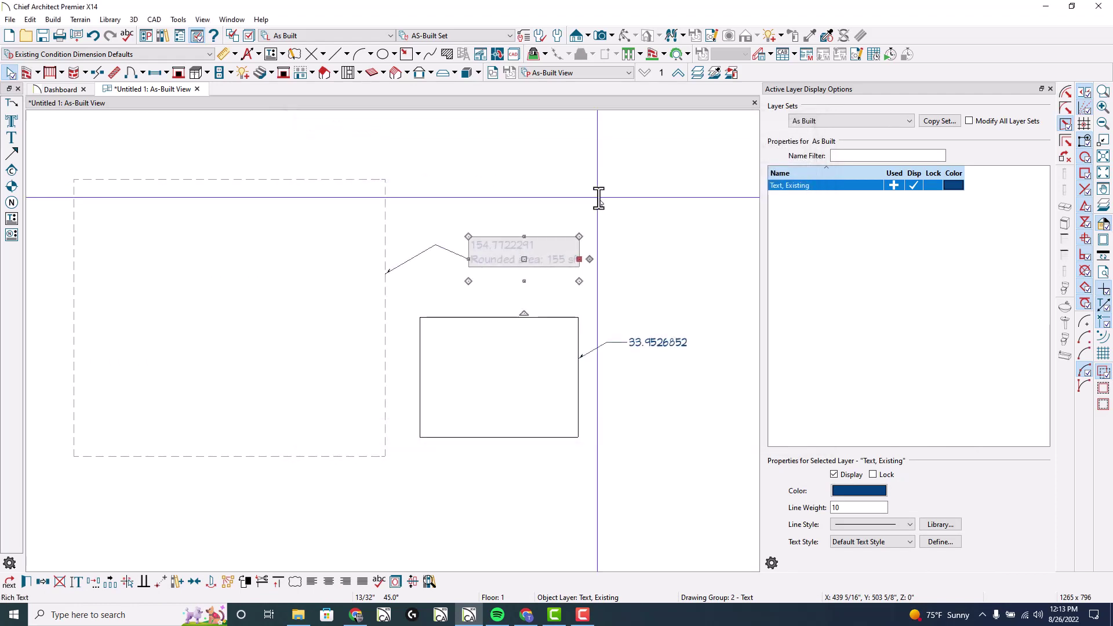
key("Escape")
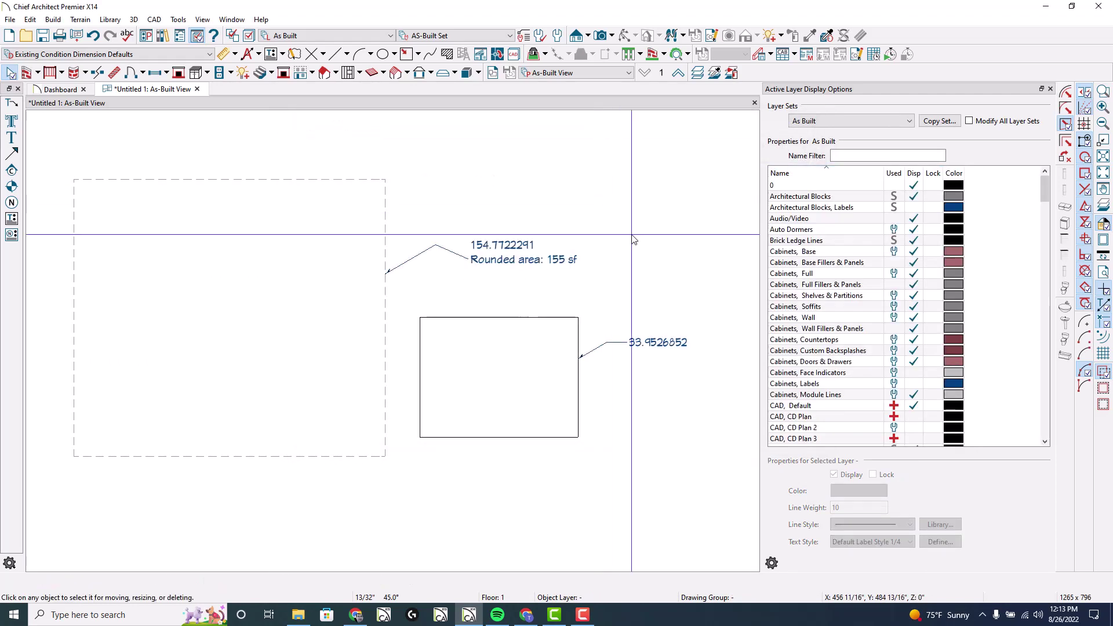
Change the small box's label macro from %area% to %area_round% so it reads 34.
left_click(658, 342)
double_click(657, 343)
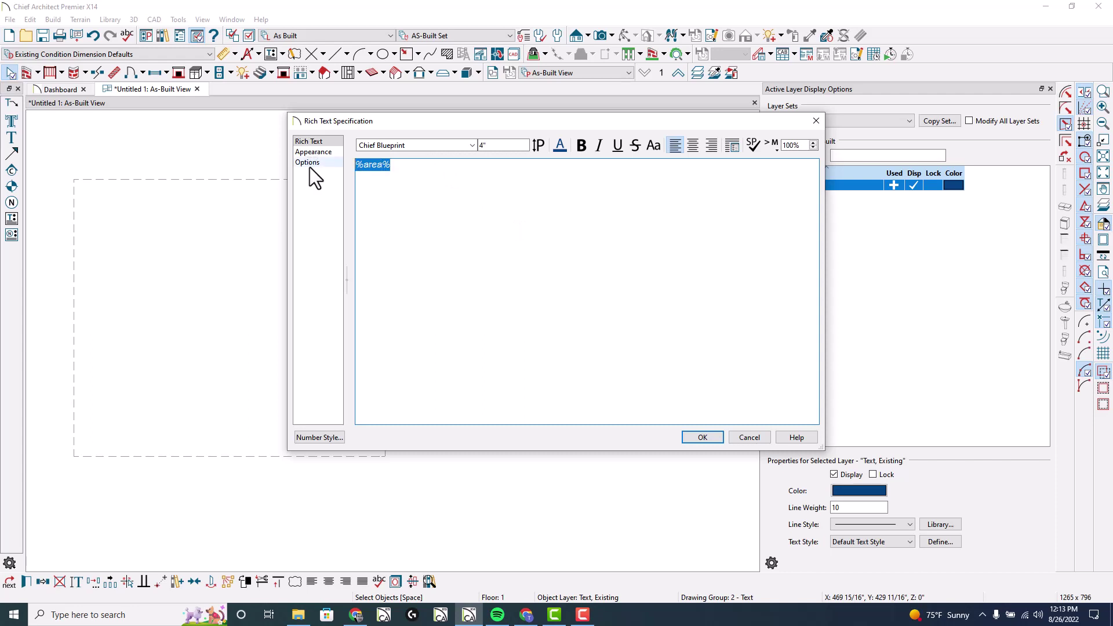
left_click(390, 169)
type("_round")
key("Return")
left_click(656, 436)
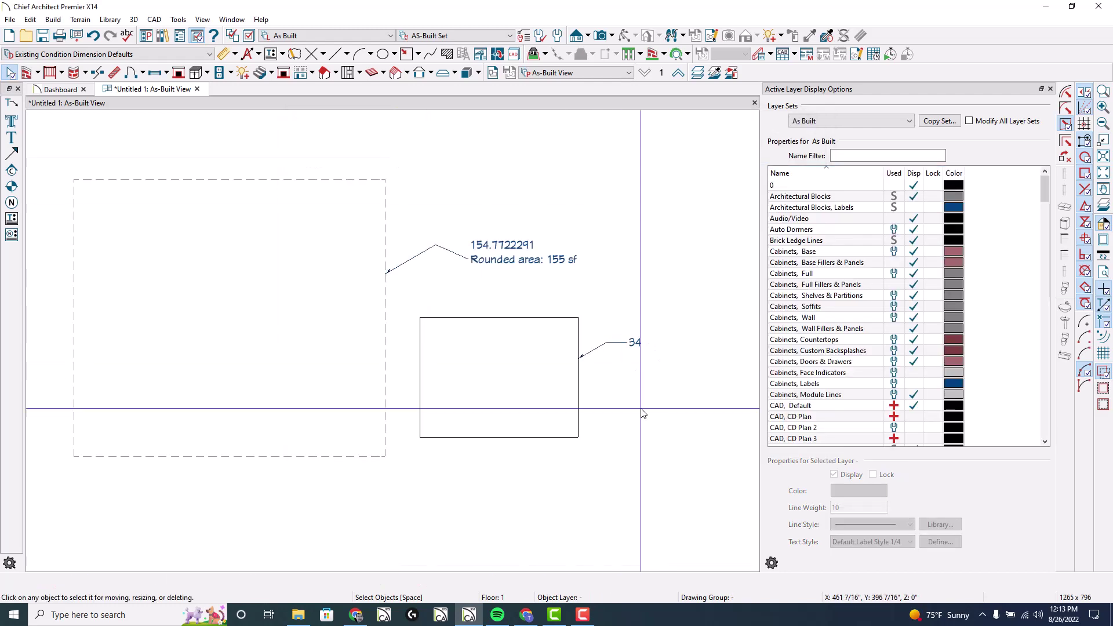
scroll(635, 328, "down", 1)
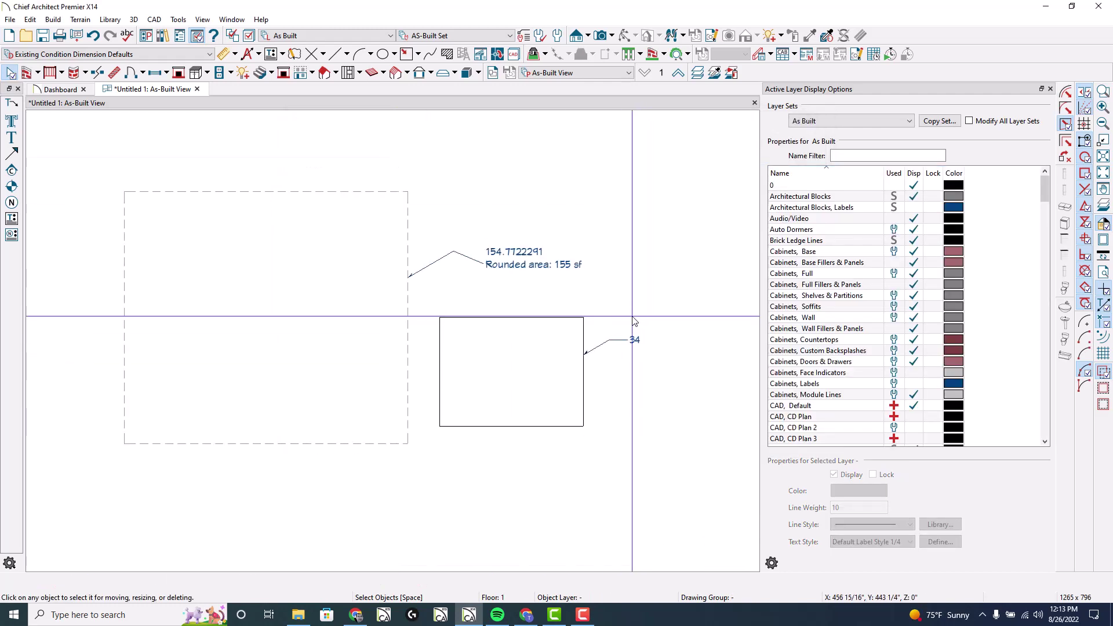
Copy area_round into a new area_round2 macro with value area.round(2).
left_click(12, 218)
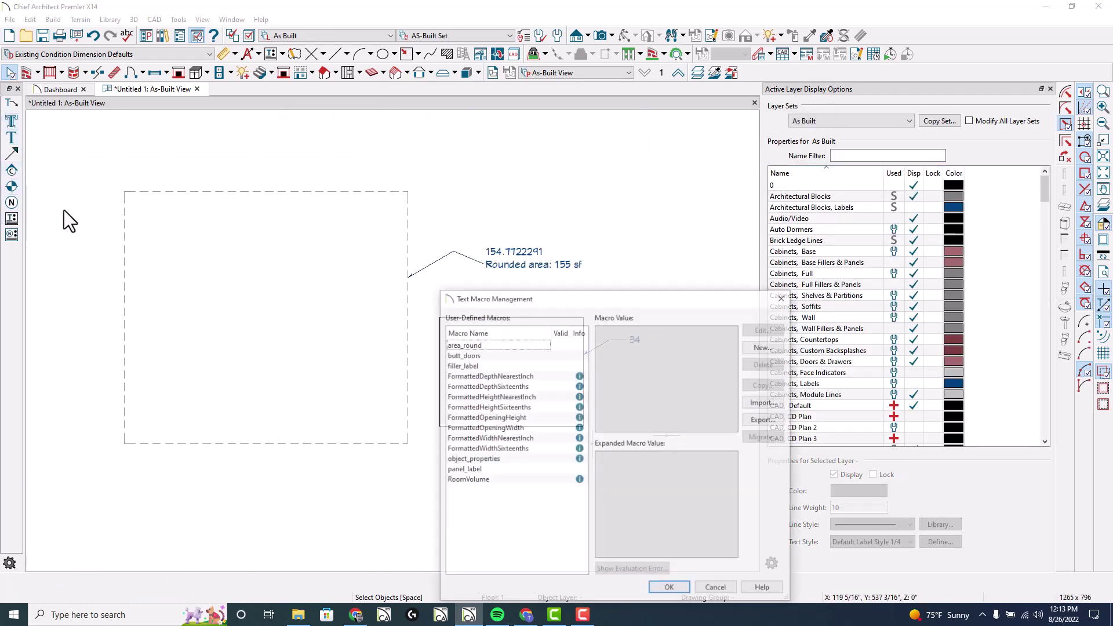
left_click(509, 344)
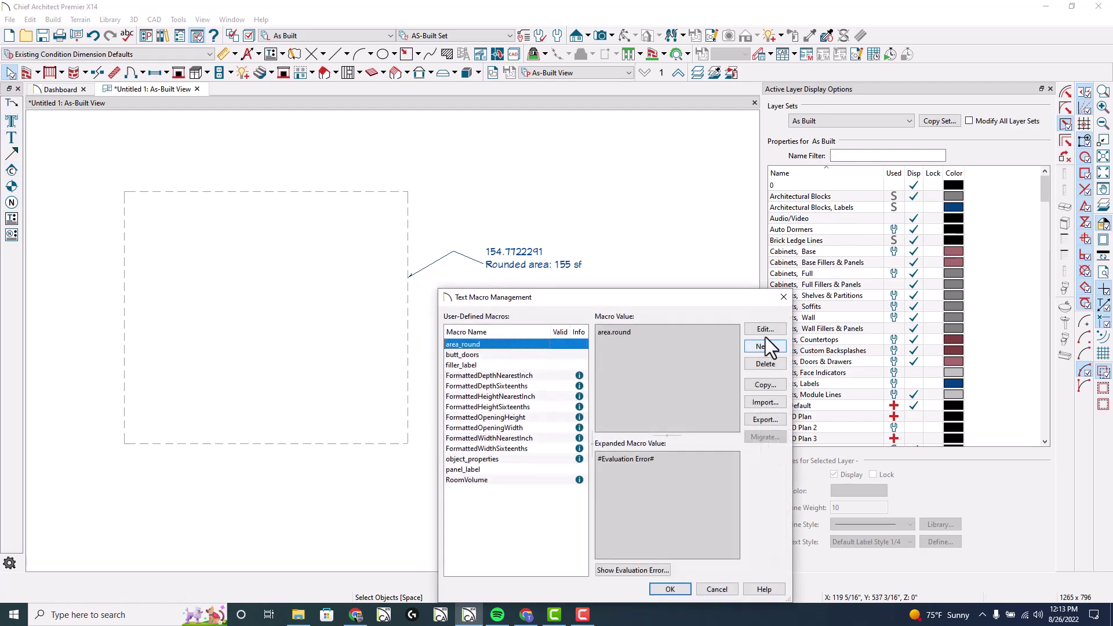
left_click(766, 386)
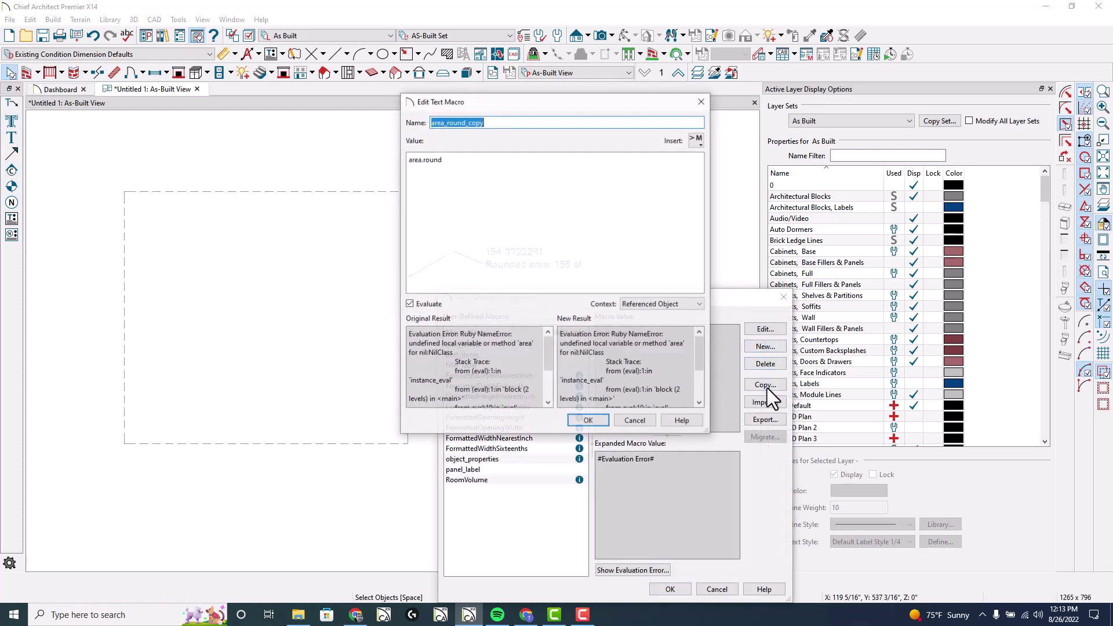
left_click(494, 122)
key("BackSpace")
key("BackSpace")
key("BackSpace")
key("BackSpace")
key("BackSpace")
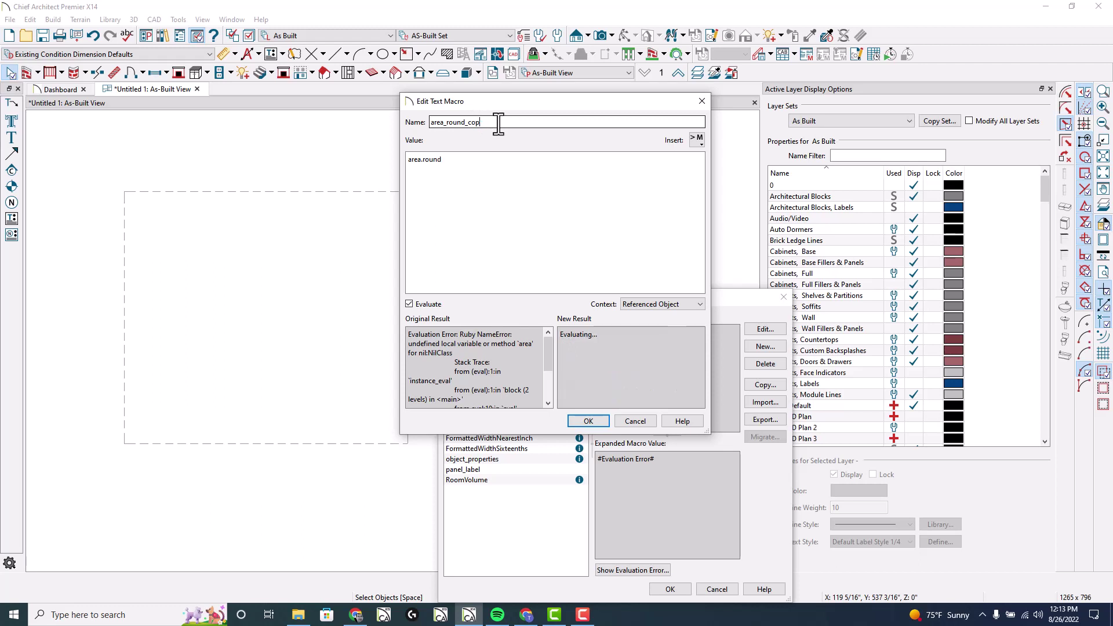
type("2")
left_click(489, 162)
type("(")
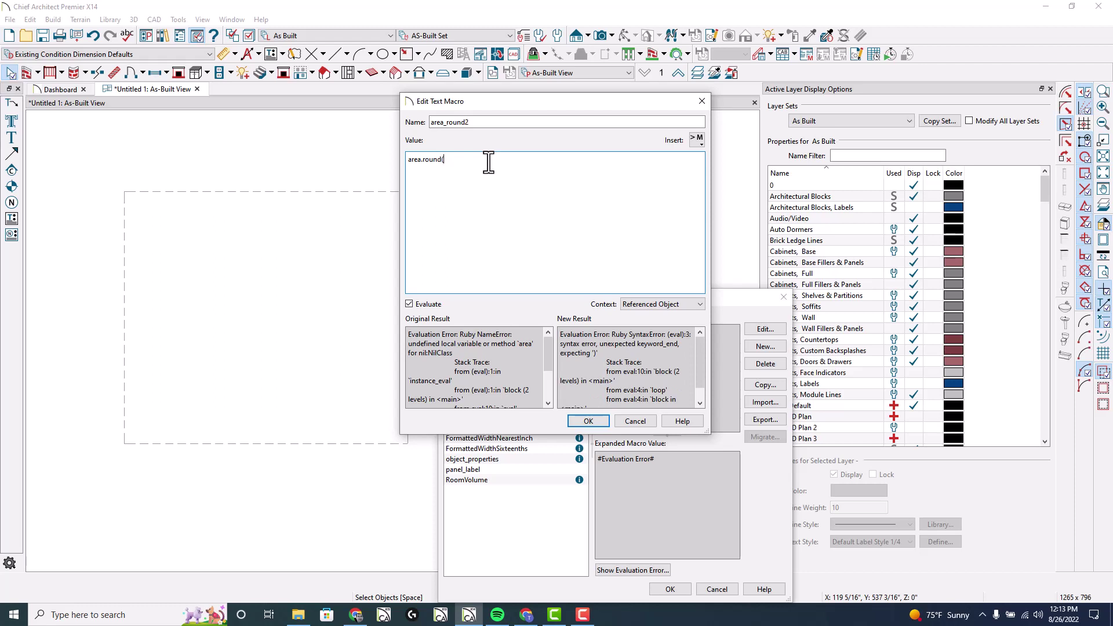
type("2")
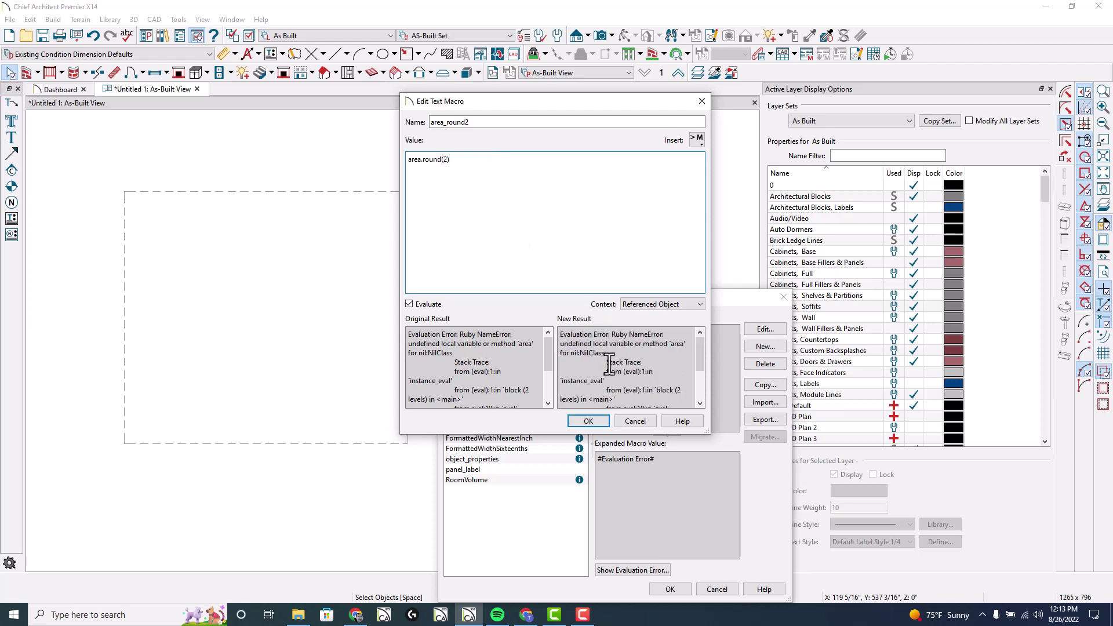
left_click(588, 421)
Add the line 'Rounded area 2 dec: %area_round2% sf' to the large label, showing 154.77 sf.
left_click(669, 589)
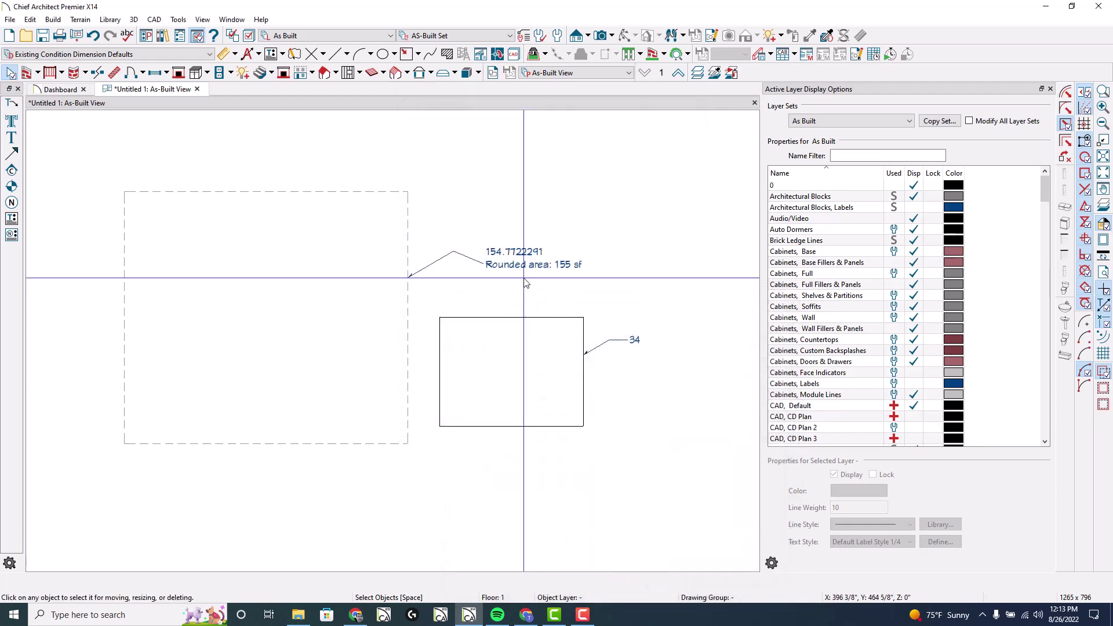
double_click(534, 262)
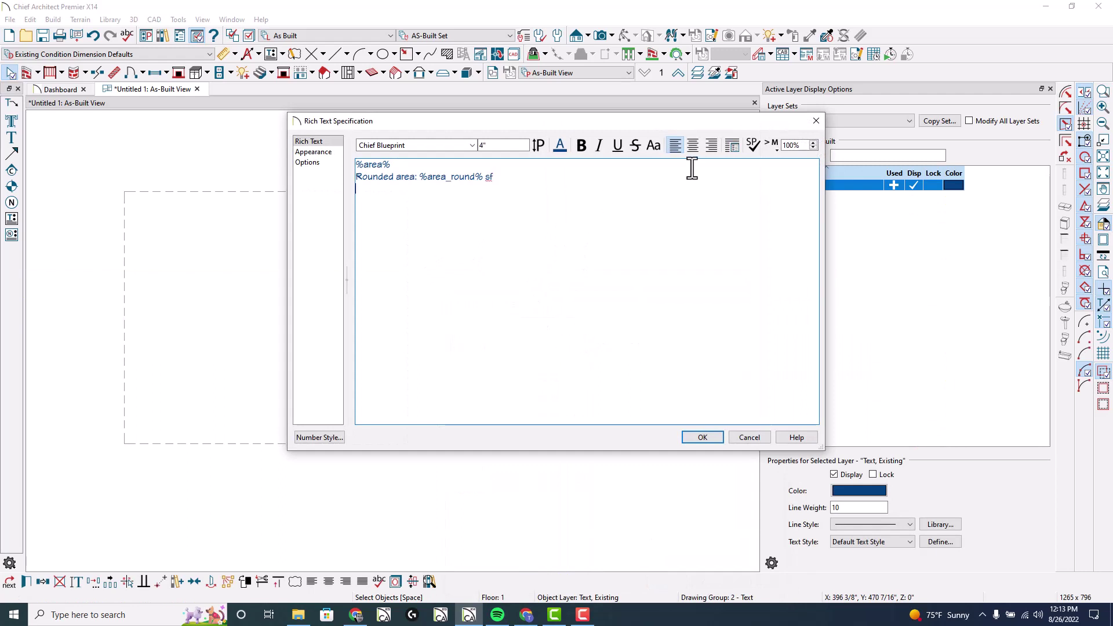
type("Rounded area.")
key("BackSpace")
type("2 dec.")
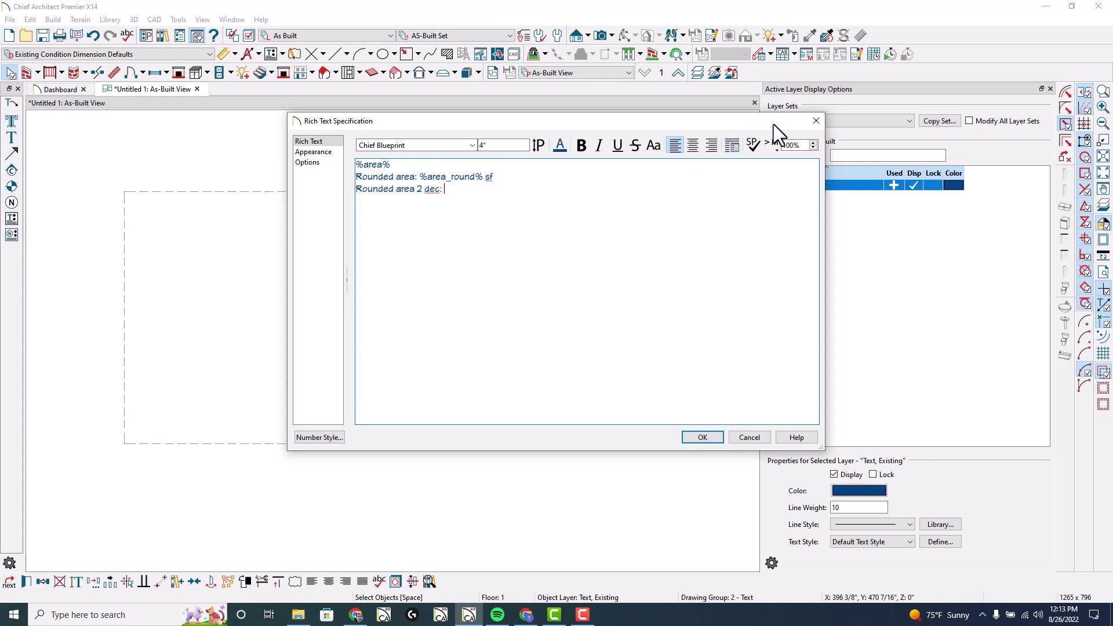
left_click(772, 144)
mouse_move(805, 174)
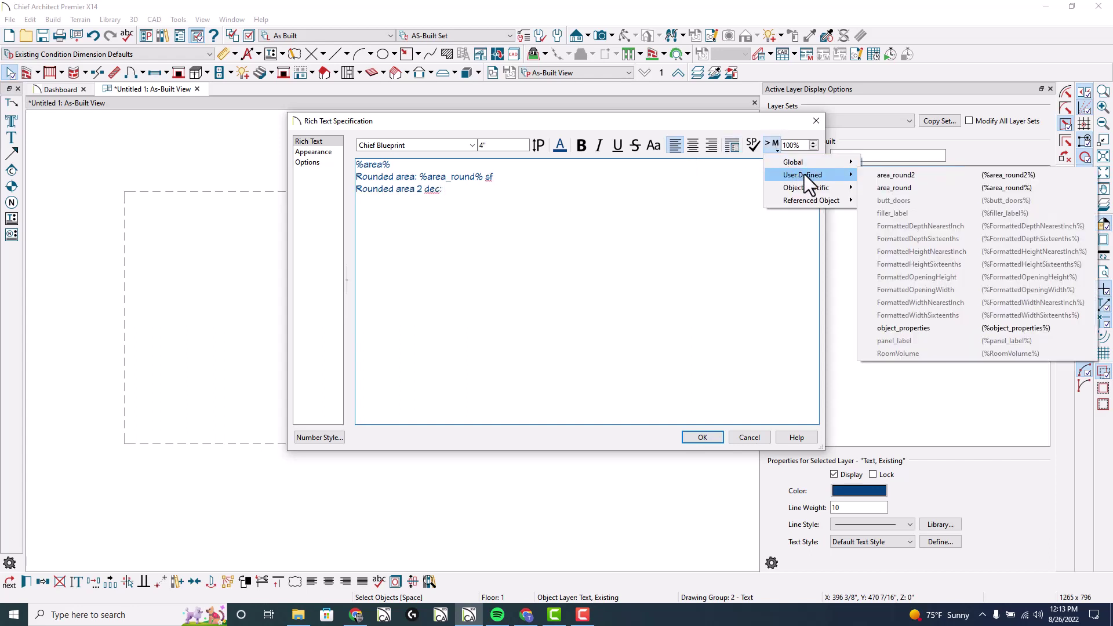
left_click(910, 177)
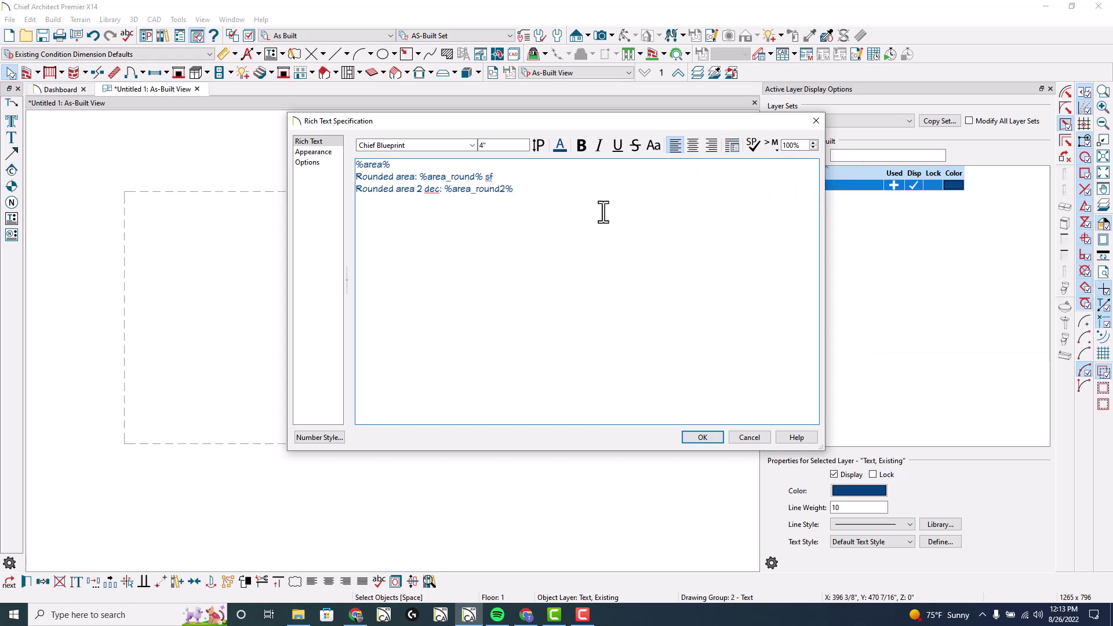
type("sf")
left_click(701, 439)
scroll(600, 299, "up", 2)
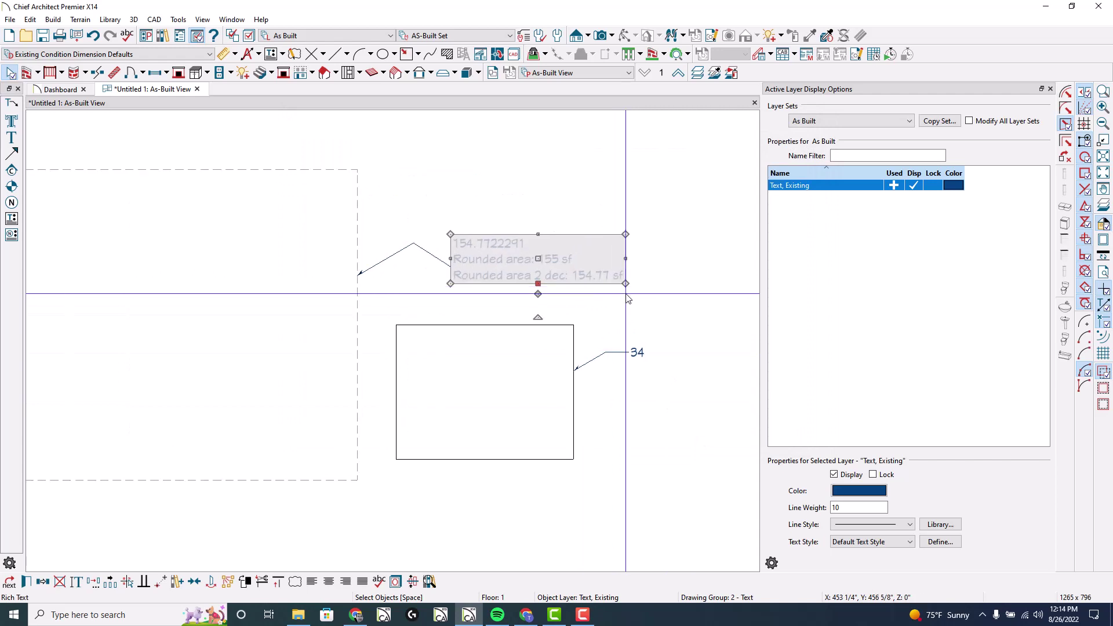
left_click(681, 313)
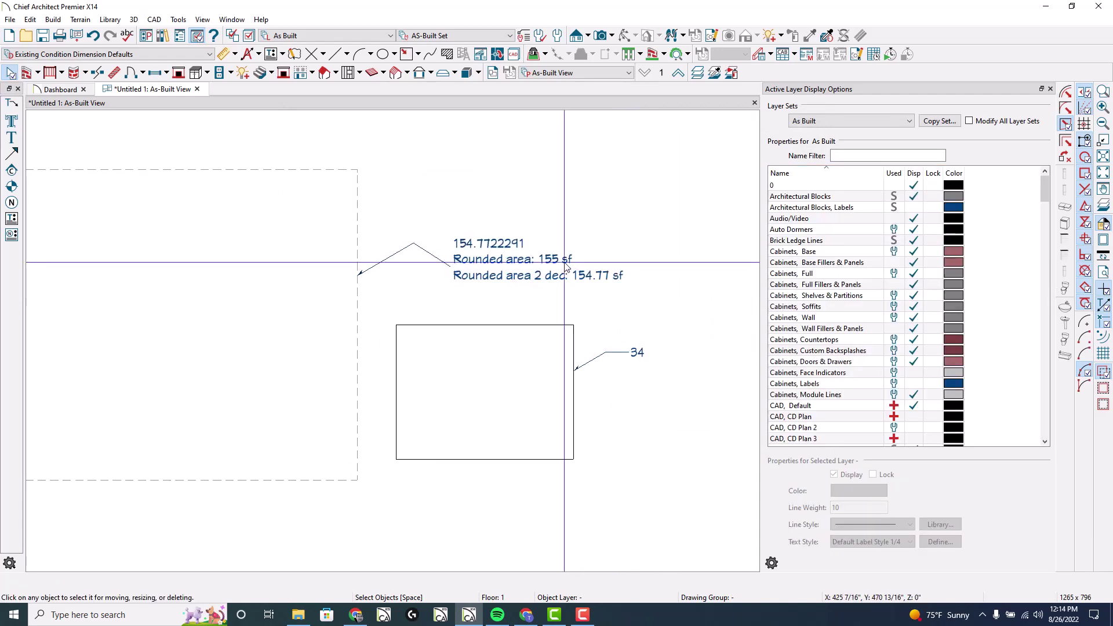